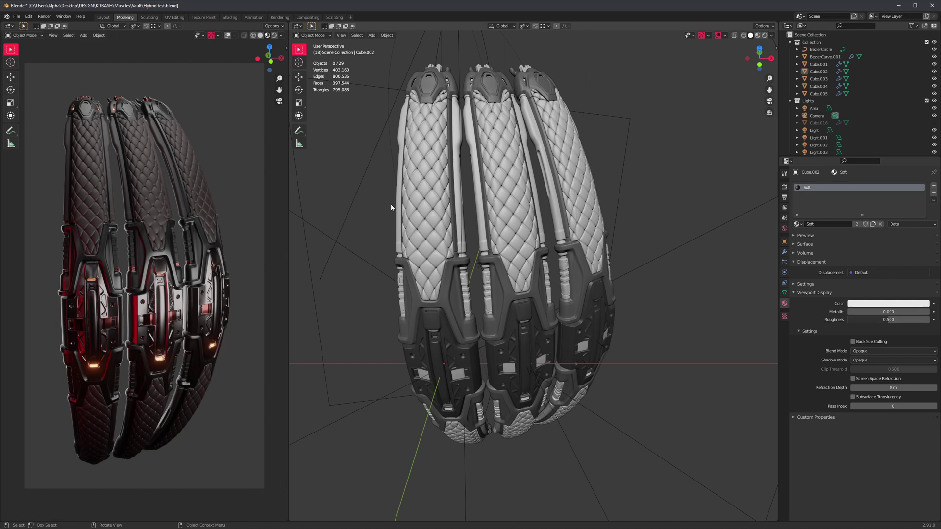
Examine the quilted cushion surface on the finished muscle model from several angles and in Edit Mode.
{"action": "middle_click_drag", "start_coordinate": [448, 192], "coordinate": [422, 223]}
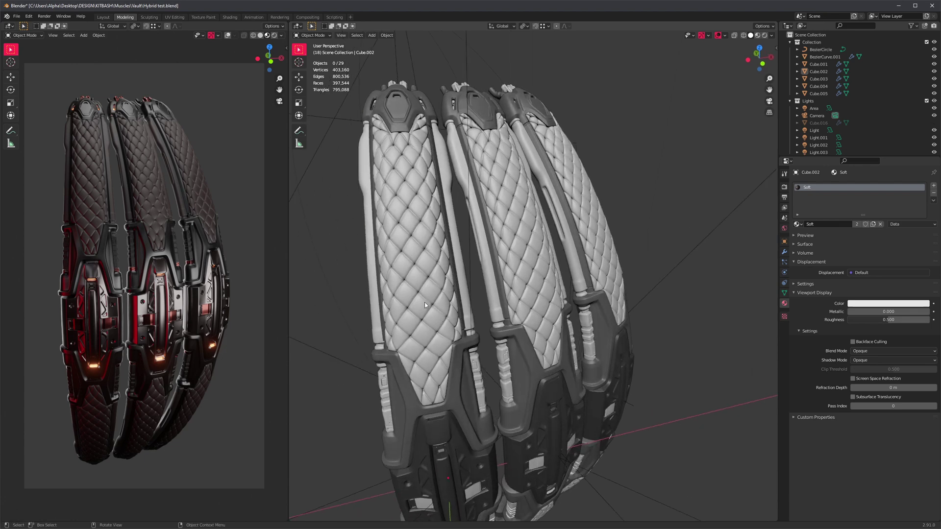
{"action": "middle_click_drag", "start_coordinate": [420, 159], "coordinate": [442, 180], "text": "shift"}
{"action": "left_click", "coordinate": [451, 222]}
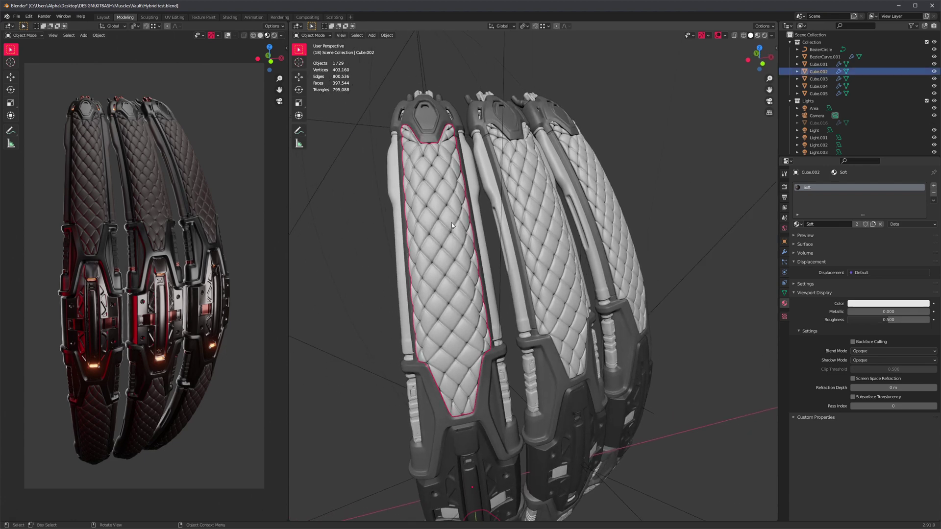
{"action": "scroll", "coordinate": [452, 222], "scroll_direction": "up", "scroll_amount": 3}
{"action": "key", "text": "Tab"}
{"action": "scroll", "coordinate": [452, 222], "scroll_direction": "down", "scroll_amount": 3}
{"action": "middle_click_drag", "start_coordinate": [452, 223], "coordinate": [532, 197], "text": "shift"}
{"action": "key", "text": "KP_Decimal"}
{"action": "key", "text": "Tab"}
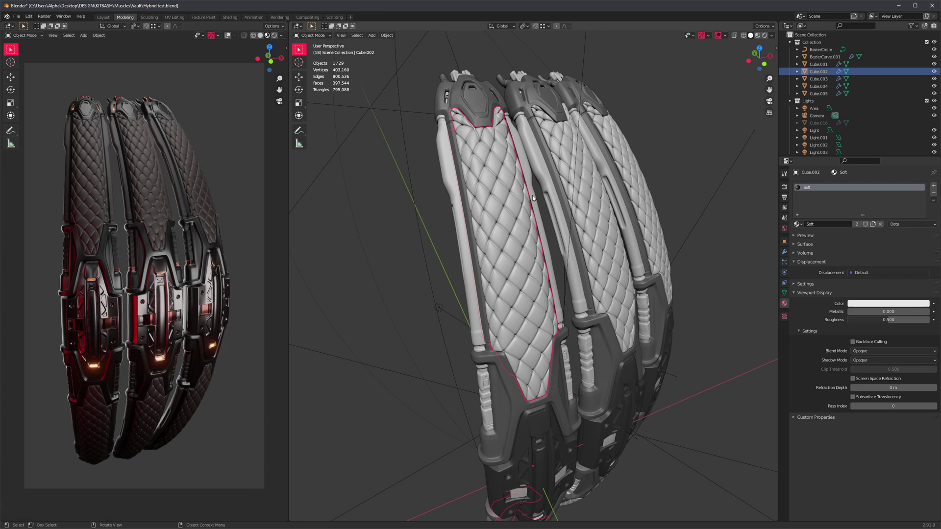
{"action": "left_click", "coordinate": [673, 127]}
{"action": "middle_click_drag", "start_coordinate": [672, 127], "coordinate": [482, 236]}
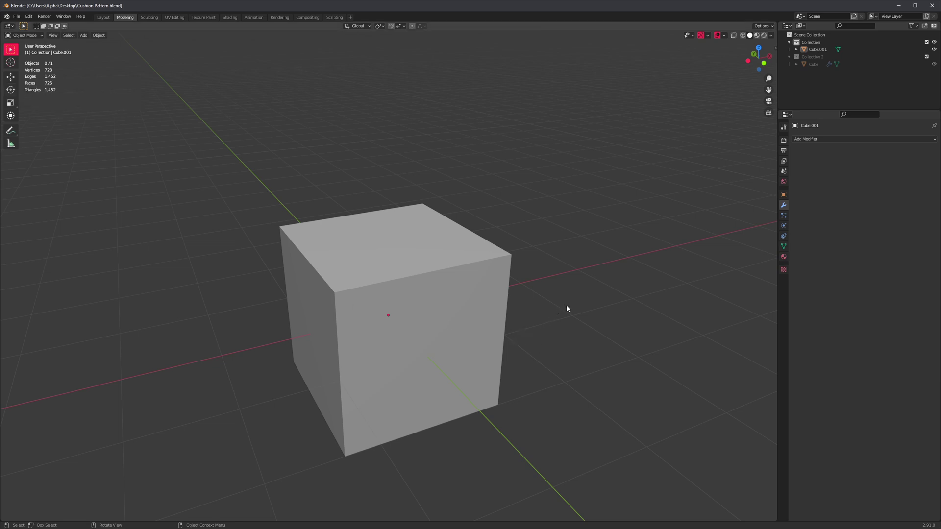
Switch to the browser and read the script and hotkey lists on the Blender Hotkeys and Scripts page.
{"action": "key", "text": "shift"}
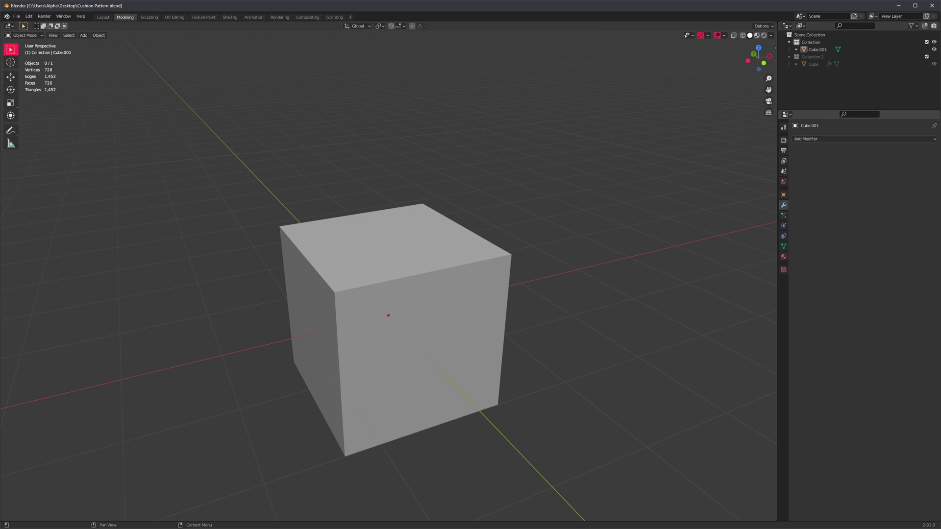
{"action": "left_click_drag", "start_coordinate": [940, 162], "coordinate": [442, 72]}
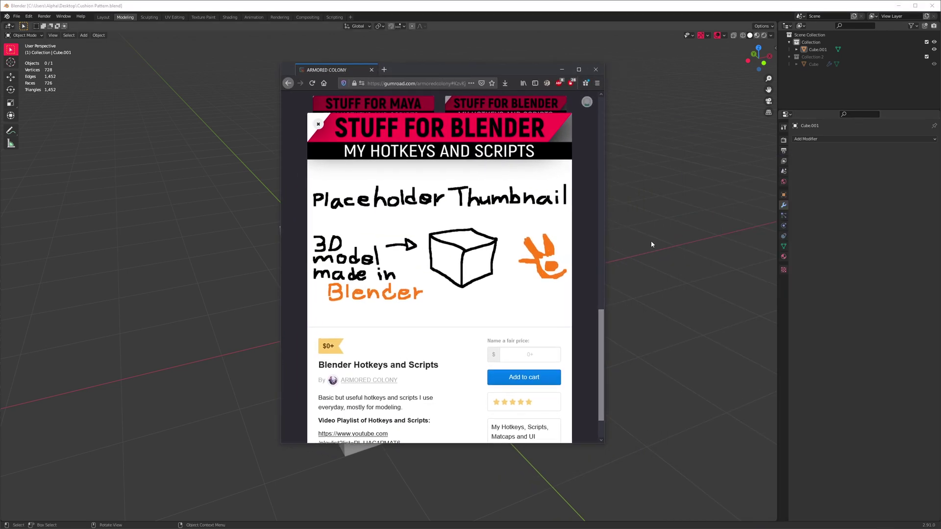
{"action": "scroll", "coordinate": [384, 319], "scroll_direction": "down", "scroll_amount": 4}
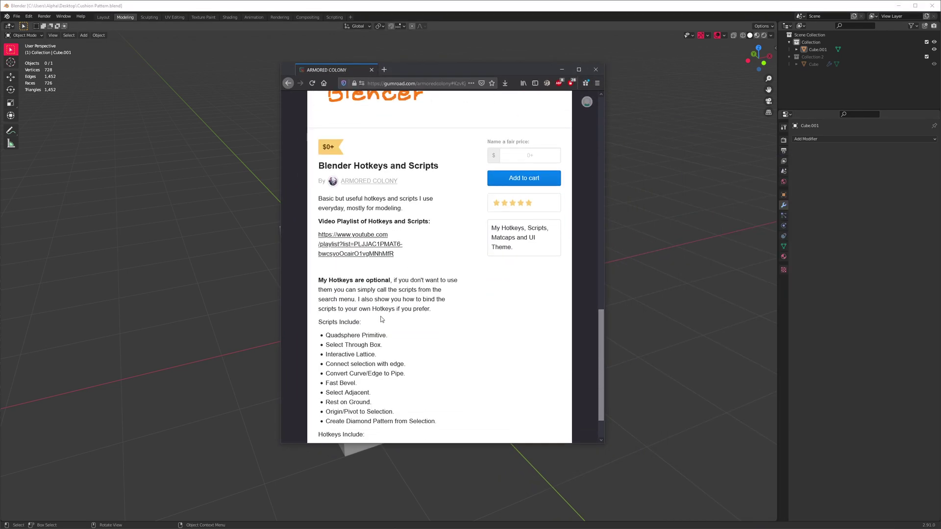
{"action": "scroll", "coordinate": [382, 319], "scroll_direction": "down", "scroll_amount": 2}
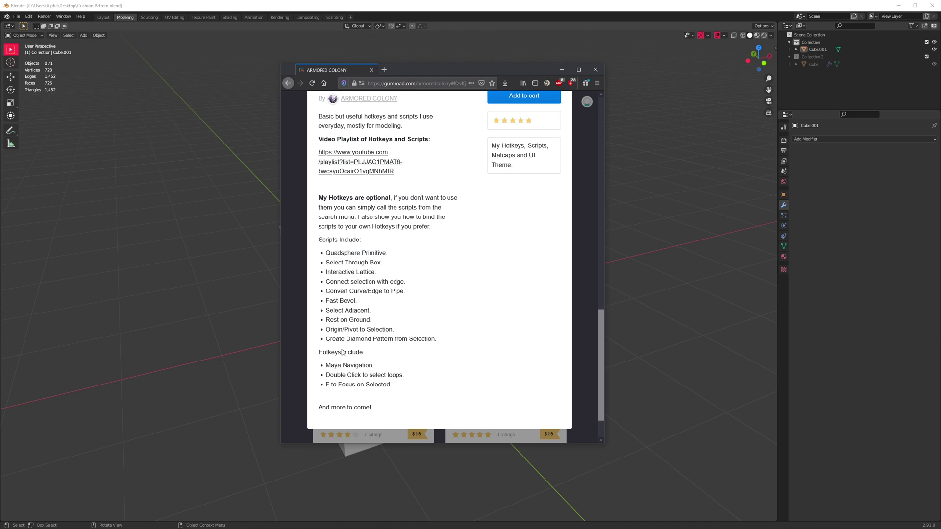
{"action": "scroll", "coordinate": [397, 344], "scroll_direction": "up", "scroll_amount": 1}
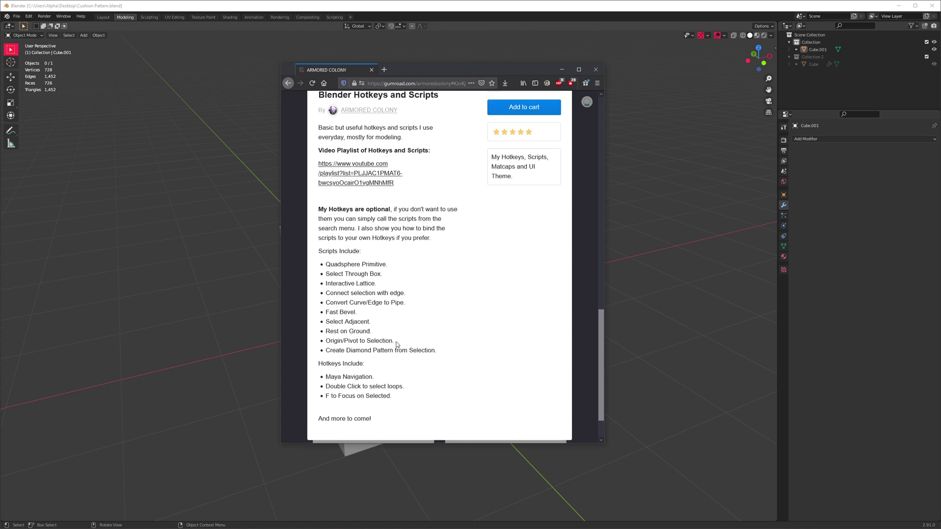
{"action": "scroll", "coordinate": [397, 344], "scroll_direction": "up", "scroll_amount": 4}
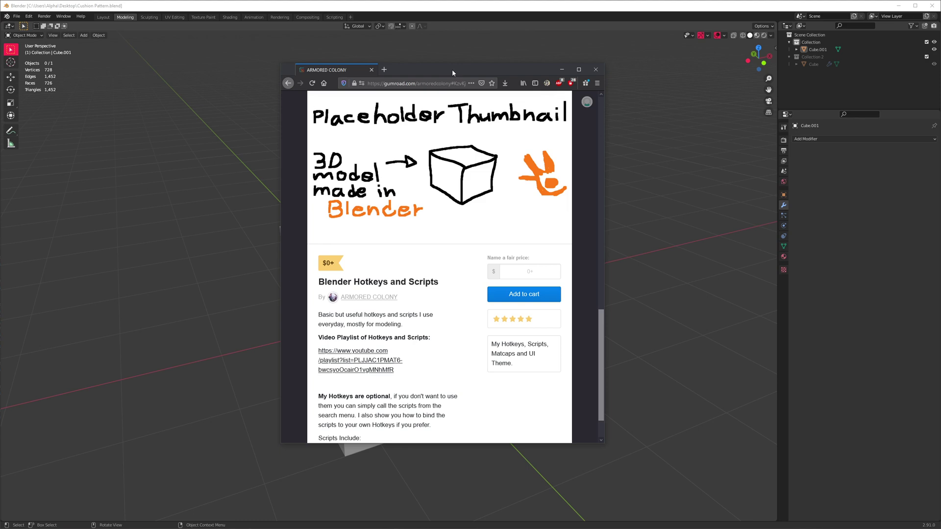
{"action": "left_click_drag", "start_coordinate": [452, 70], "coordinate": [450, 528]}
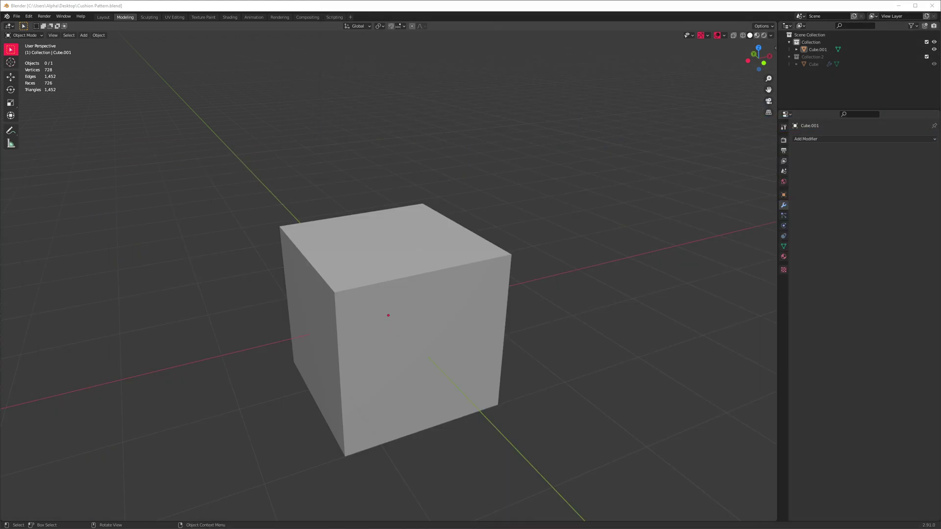
Inspect the plain cube's mesh in Edit Mode and show Collection 2 in its place.
{"action": "left_click", "coordinate": [445, 278]}
{"action": "scroll", "coordinate": [483, 294], "scroll_direction": "down", "scroll_amount": 2}
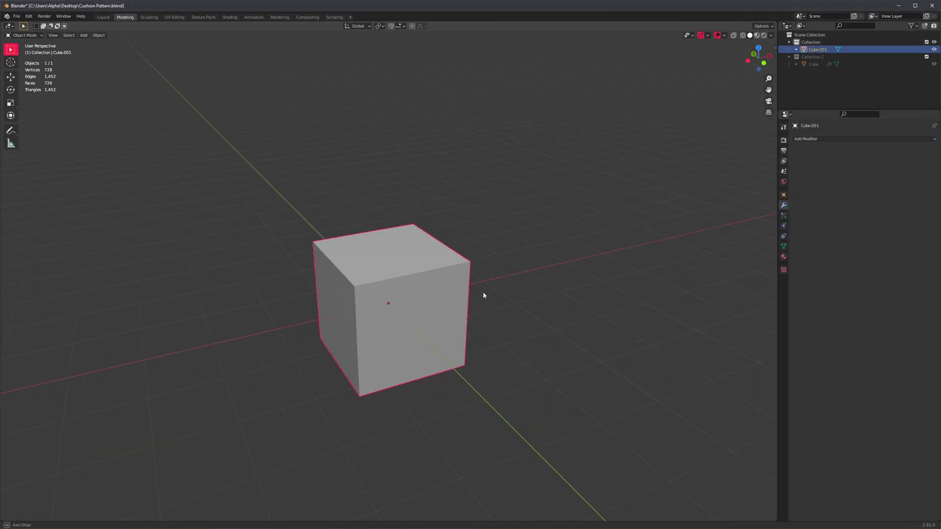
{"action": "scroll", "coordinate": [484, 294], "scroll_direction": "up", "scroll_amount": 3}
{"action": "middle_click_drag", "start_coordinate": [444, 319], "coordinate": [410, 310]}
{"action": "key", "text": "Tab"}
{"action": "scroll", "coordinate": [410, 310], "scroll_direction": "down", "scroll_amount": 3}
{"action": "key", "text": "Tab"}
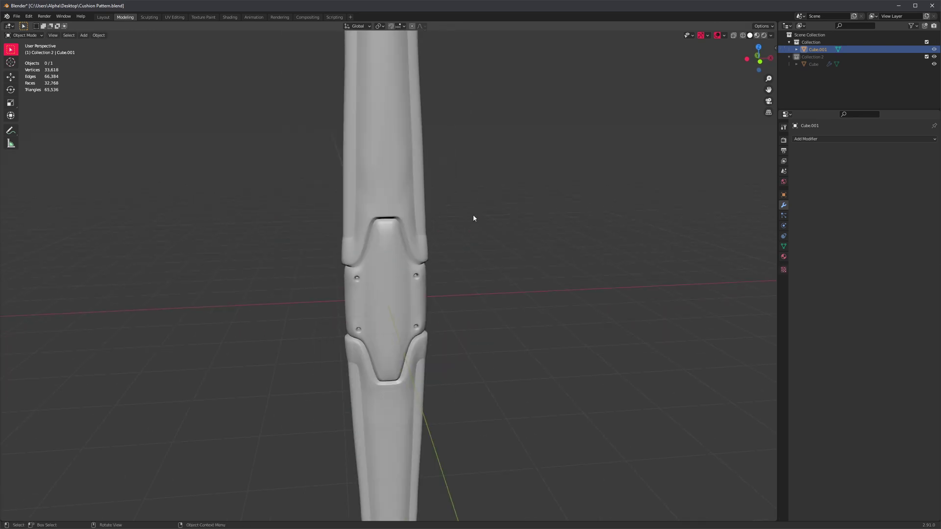
Select the long armored object in Collection 2 and apply its Mirror modifier.
{"action": "middle_click_drag", "start_coordinate": [473, 219], "coordinate": [436, 245], "text": "shift"}
{"action": "left_click", "coordinate": [425, 221]}
{"action": "middle_click_drag", "start_coordinate": [397, 166], "coordinate": [395, 212], "text": "shift"}
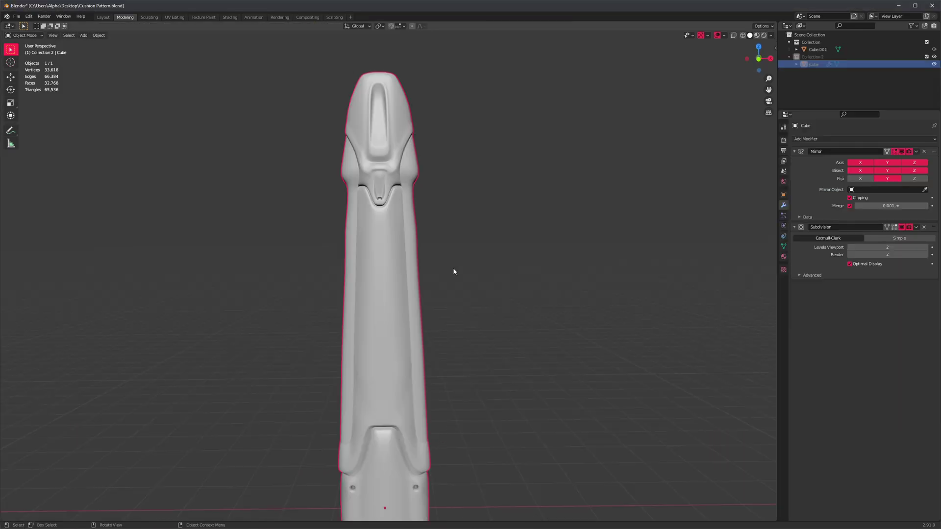
{"action": "middle_click_drag", "start_coordinate": [453, 267], "coordinate": [435, 285], "text": "shift"}
{"action": "middle_click_drag", "start_coordinate": [469, 207], "coordinate": [468, 248], "text": "shift"}
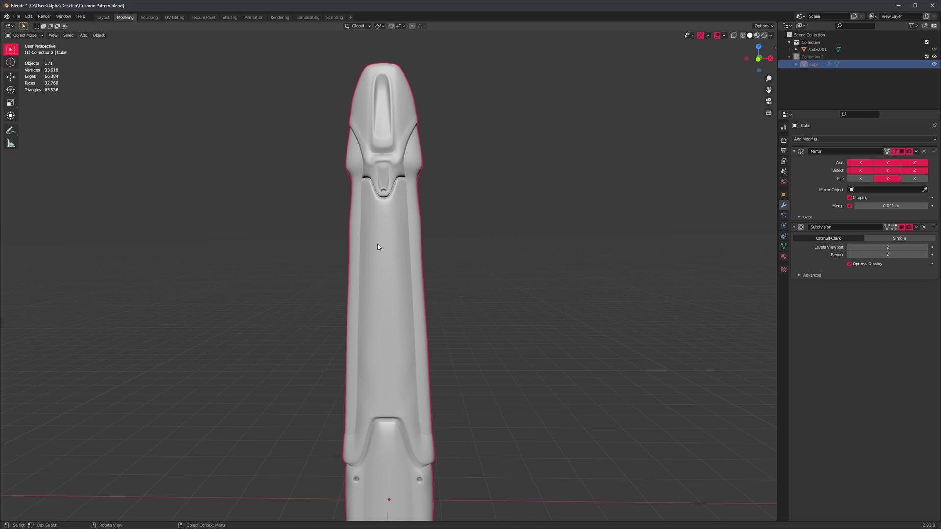
{"action": "key", "text": "Tab"}
{"action": "scroll", "coordinate": [400, 220], "scroll_direction": "up", "scroll_amount": 2}
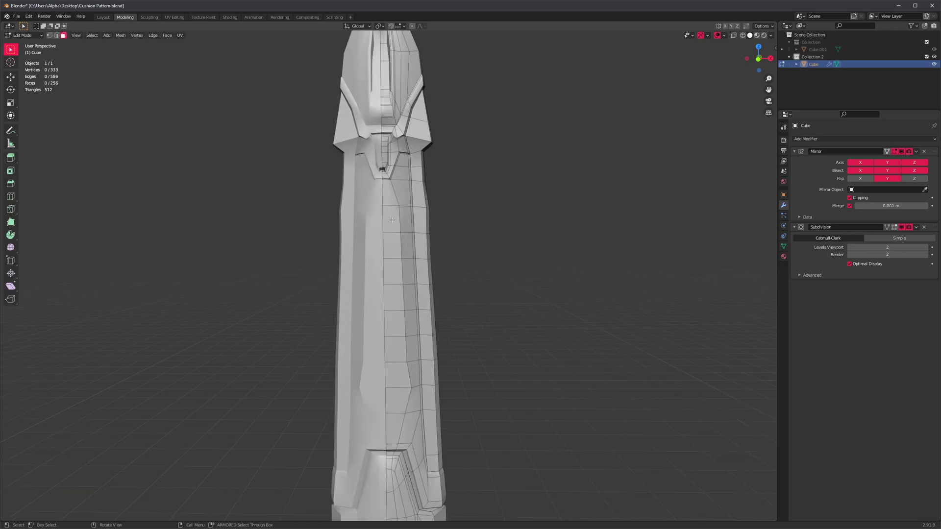
{"action": "key", "text": "Tab"}
{"action": "key", "text": "ctrl+a"}
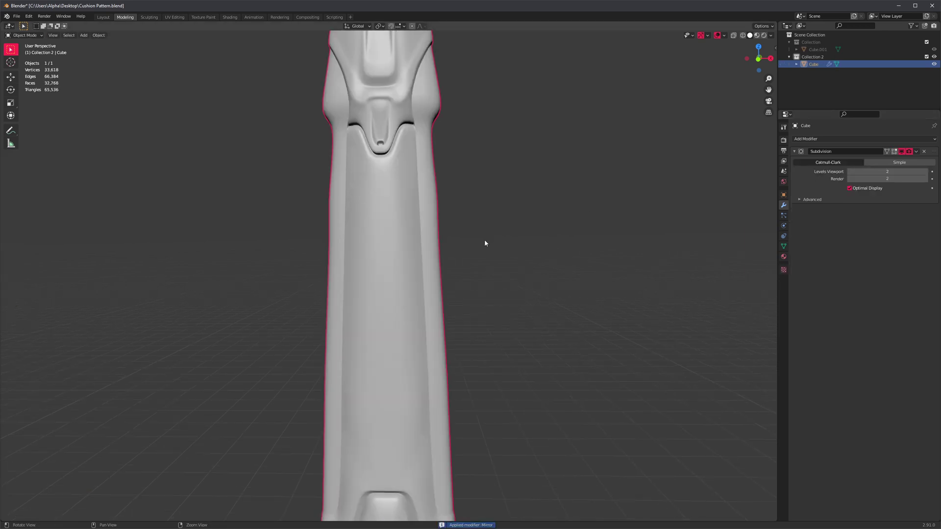
Select all faces of the recessed centre panel between the upper cap and the middle joint.
{"action": "key", "text": "Tab"}
{"action": "left_click", "coordinate": [417, 142]}
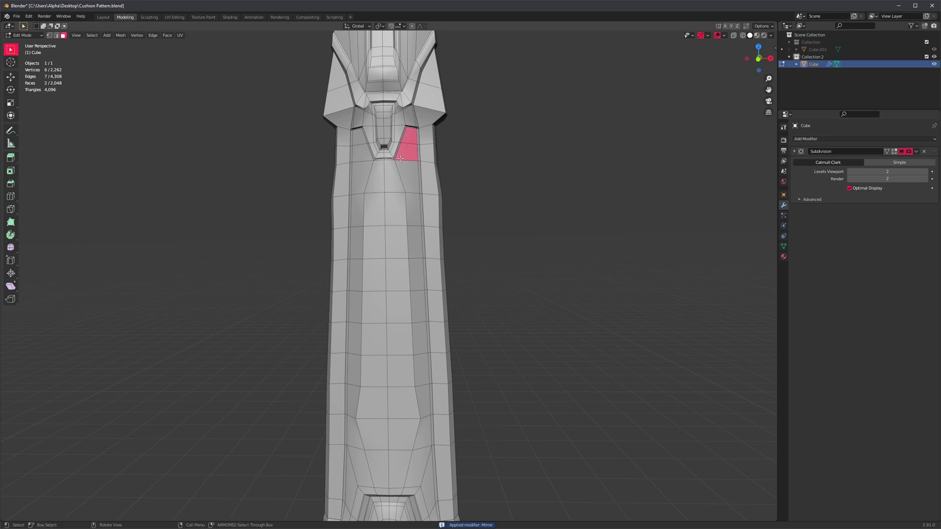
{"action": "middle_click_drag", "start_coordinate": [416, 143], "coordinate": [426, 143], "text": "shift"}
{"action": "left_click", "coordinate": [374, 147], "text": "shift"}
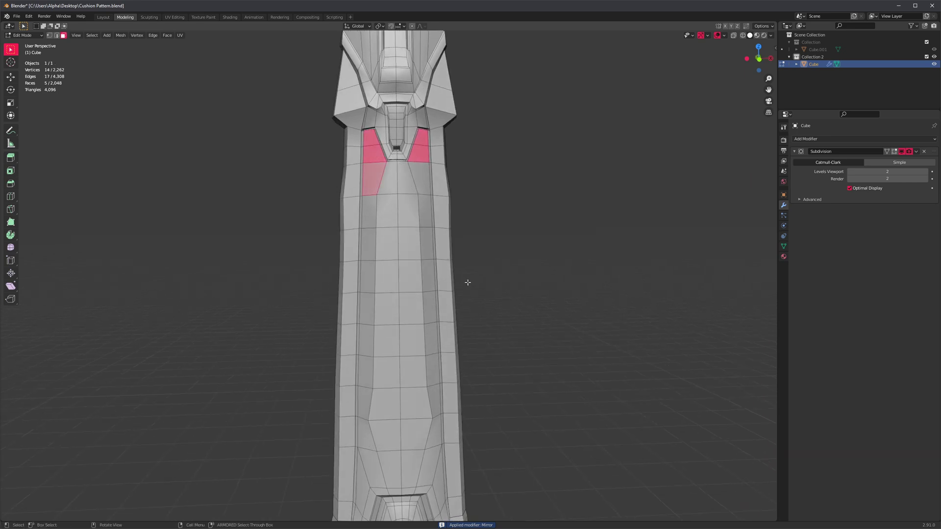
{"action": "scroll", "coordinate": [460, 319], "scroll_direction": "down", "scroll_amount": 2}
{"action": "left_click", "coordinate": [389, 393], "text": "ctrl"}
{"action": "left_click_drag", "start_coordinate": [388, 397], "coordinate": [399, 424], "text": "shift"}
{"action": "middle_click_drag", "start_coordinate": [491, 216], "coordinate": [493, 208], "text": "shift"}
{"action": "left_click_drag", "start_coordinate": [484, 175], "coordinate": [486, 184], "text": "alt"}
{"action": "scroll", "coordinate": [467, 243], "scroll_direction": "up", "scroll_amount": 4}
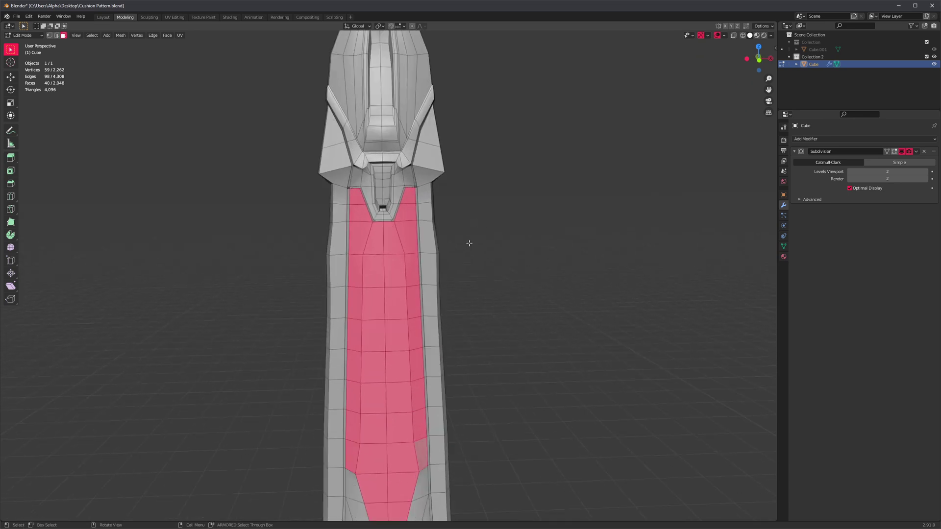
Apply Poke Faces to the selected faces of the recessed panel.
{"action": "middle_click_drag", "start_coordinate": [486, 295], "coordinate": [536, 269]}
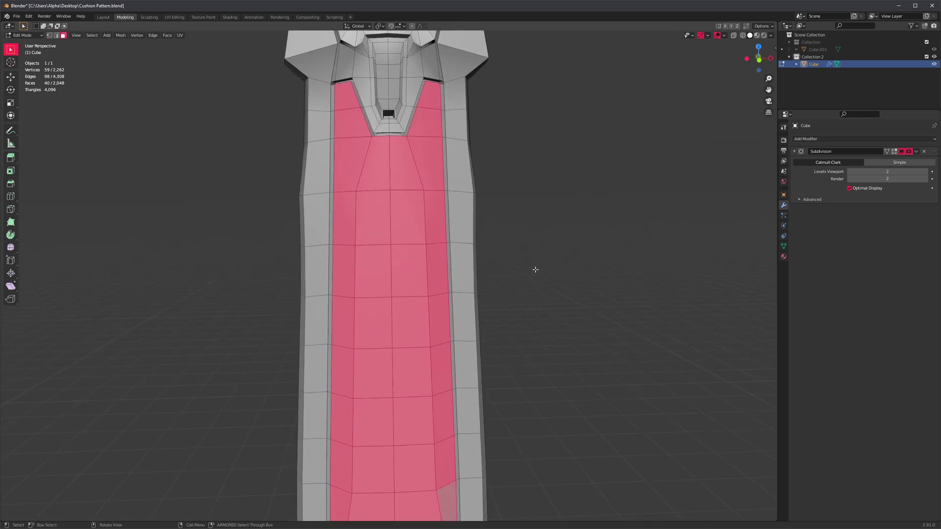
{"action": "middle_click_drag", "start_coordinate": [515, 172], "coordinate": [465, 212]}
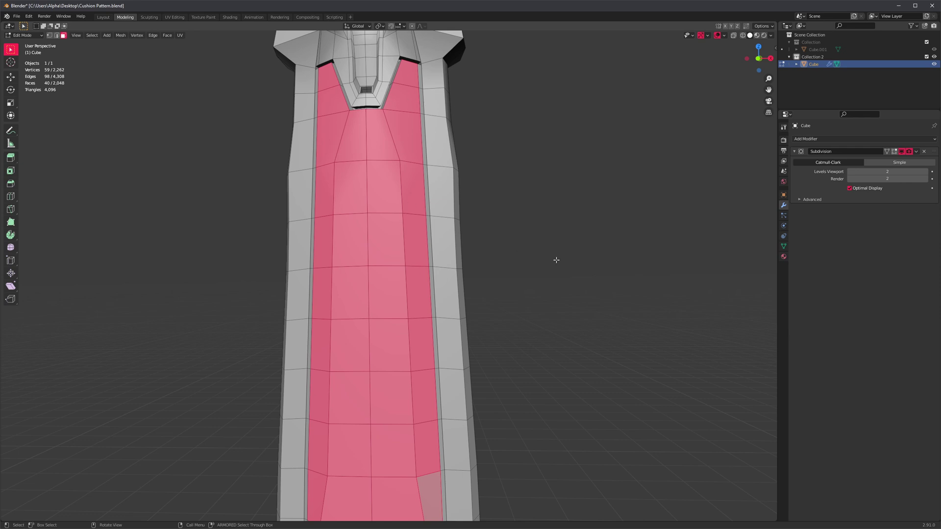
{"action": "middle_click_drag", "start_coordinate": [540, 250], "coordinate": [545, 258]}
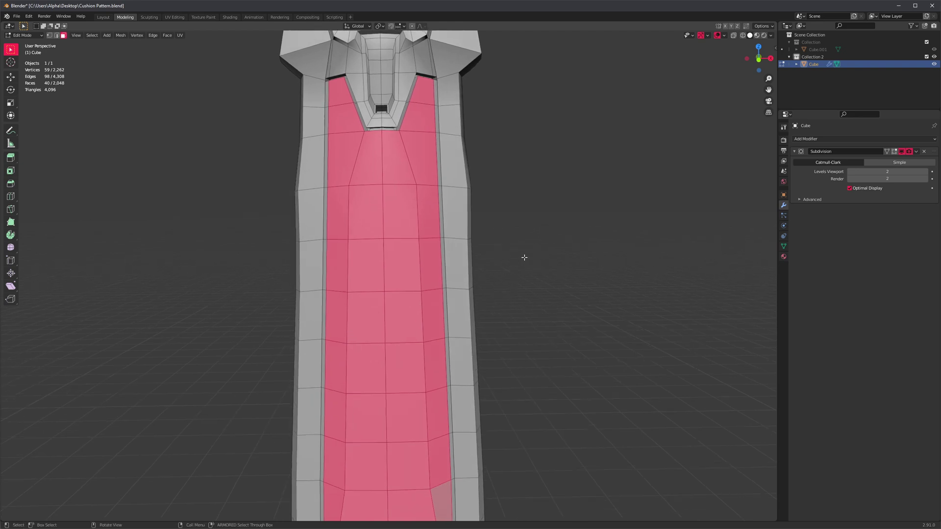
{"action": "right_click", "coordinate": [563, 201]}
{"action": "left_click", "coordinate": [536, 169]}
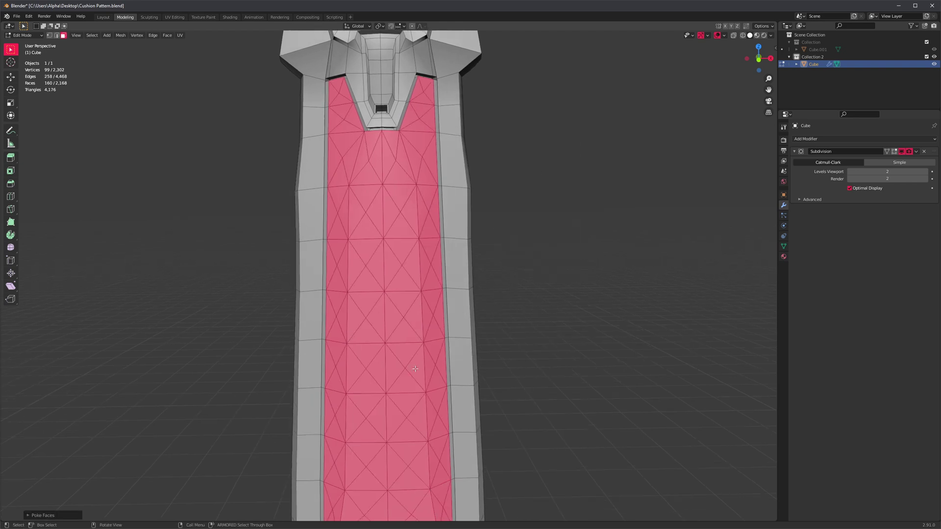
Convert the panel's triangles into a diamond pattern with Tris to Quads.
{"action": "right_click", "coordinate": [592, 204]}
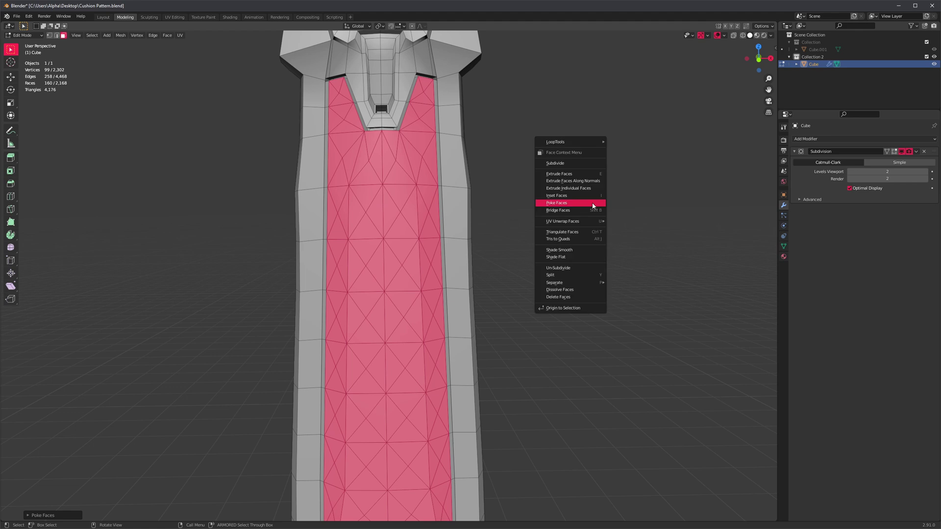
{"action": "left_click", "coordinate": [570, 241]}
{"action": "middle_click_drag", "start_coordinate": [526, 388], "coordinate": [534, 370]}
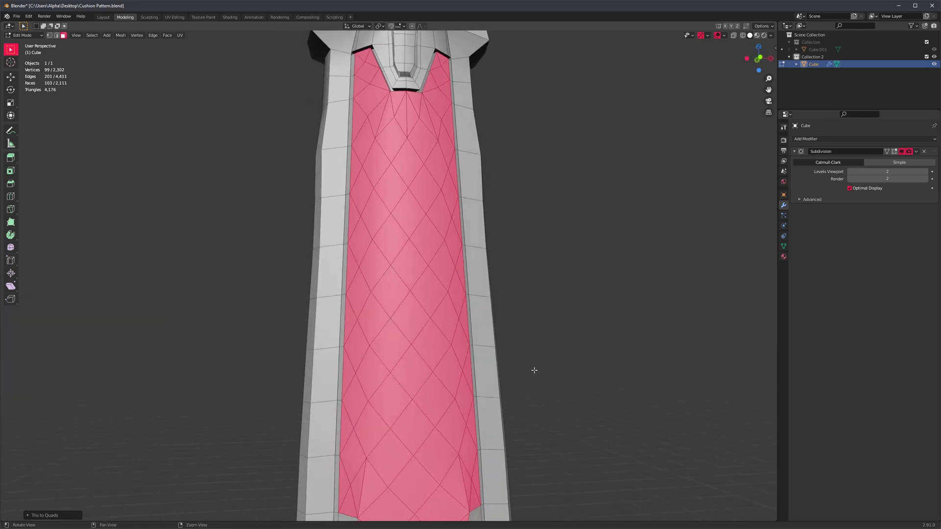
{"action": "middle_click_drag", "start_coordinate": [423, 213], "coordinate": [437, 307]}
{"action": "left_click_drag", "start_coordinate": [437, 307], "coordinate": [428, 325], "text": "alt"}
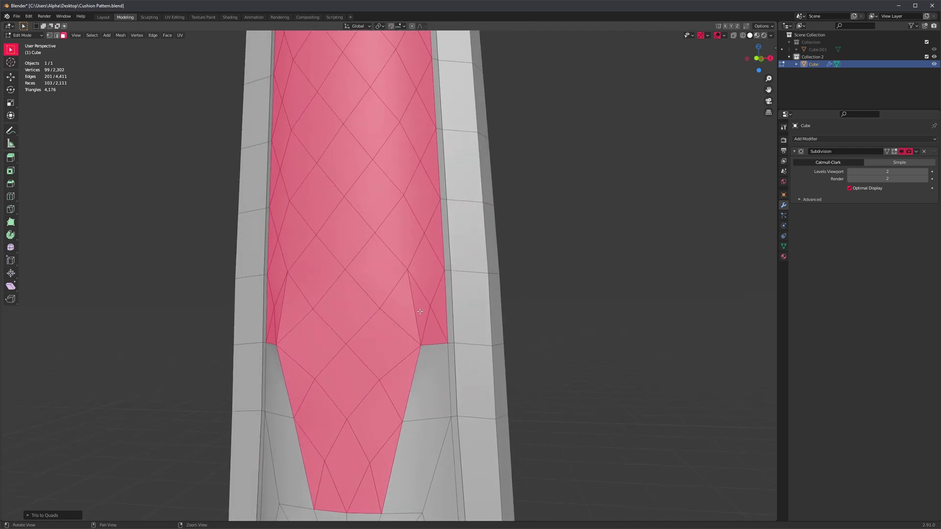
Outline the irregular triangular face near the panel's lower right edge with an annotation.
{"action": "scroll", "coordinate": [428, 325], "scroll_direction": "up", "scroll_amount": 3}
{"action": "scroll", "coordinate": [428, 325], "scroll_direction": "down", "scroll_amount": 2}
{"action": "key", "text": "d"}
{"action": "left_click_drag", "start_coordinate": [416, 271], "coordinate": [431, 359]}
{"action": "left_click", "coordinate": [434, 356]}
{"action": "left_click", "coordinate": [384, 314]}
{"action": "left_click", "coordinate": [416, 270]}
{"action": "scroll", "coordinate": [418, 276], "scroll_direction": "down", "scroll_amount": 3}
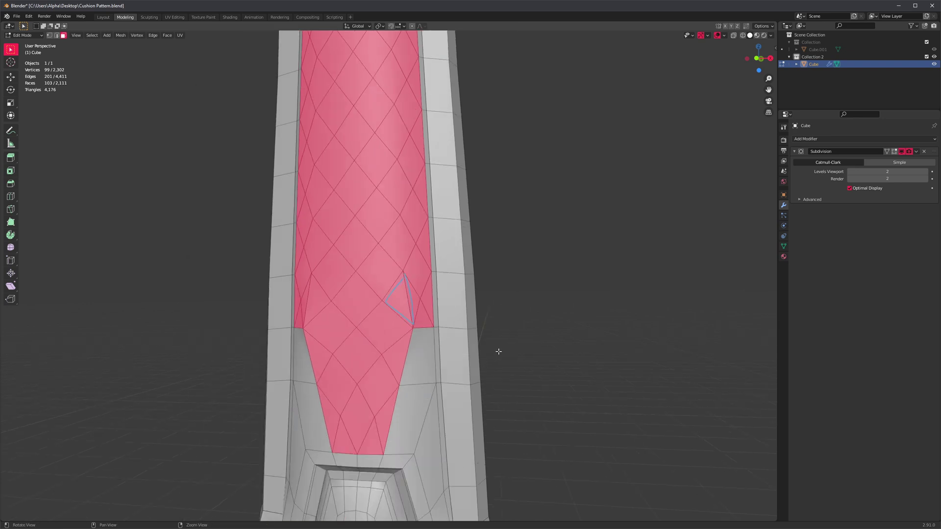
Draw an annotation loop around the uneven faces just below the cap's pointed tip.
{"action": "scroll", "coordinate": [439, 316], "scroll_direction": "down", "scroll_amount": 3}
{"action": "middle_click_drag", "start_coordinate": [489, 213], "coordinate": [501, 435], "text": "shift"}
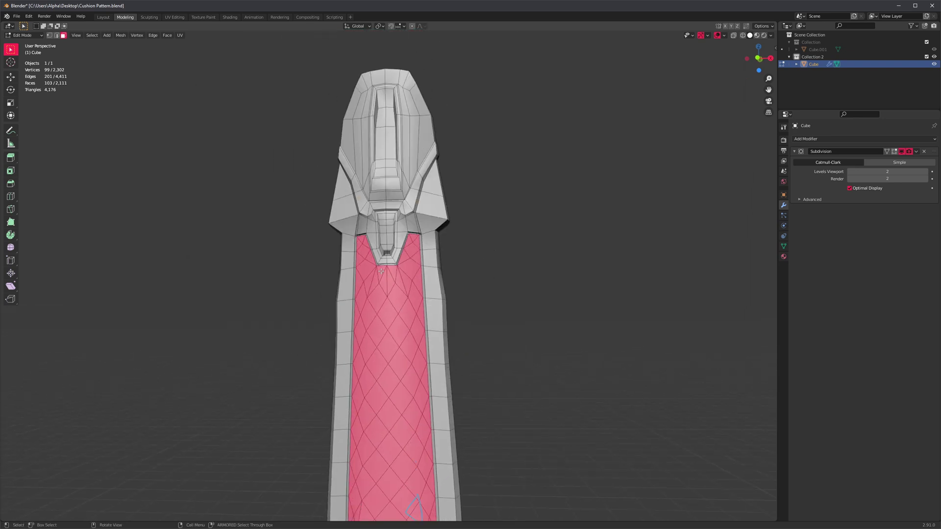
{"action": "key", "text": "d"}
{"action": "mouse_move", "coordinate": [381, 271]}
{"action": "left_mouse_down"}
{"action": "mouse_move", "coordinate": [368, 279]}
{"action": "mouse_move", "coordinate": [404, 274]}
{"action": "mouse_move", "coordinate": [380, 271]}
{"action": "left_mouse_up"}
{"action": "scroll", "coordinate": [547, 294], "scroll_direction": "down", "scroll_amount": 2}
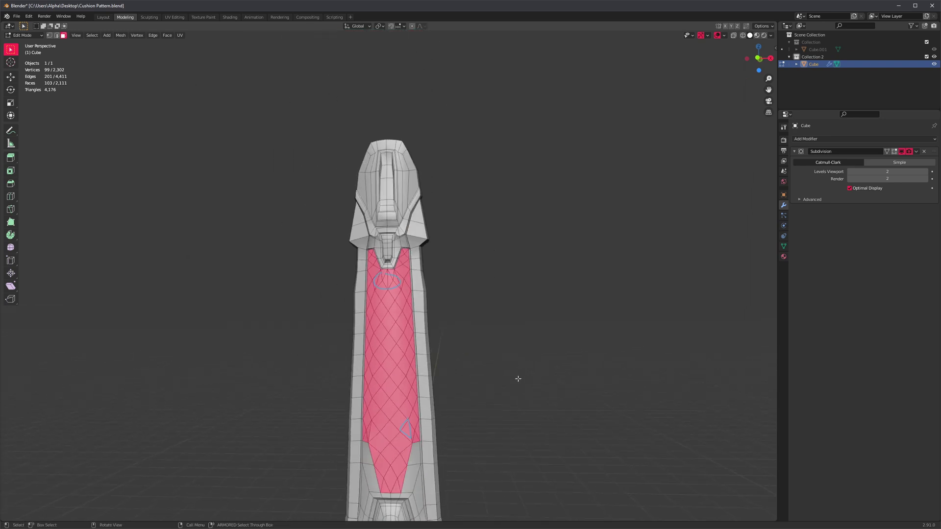
{"action": "middle_click_drag", "start_coordinate": [518, 379], "coordinate": [518, 319], "text": "shift"}
{"action": "scroll", "coordinate": [517, 290], "scroll_direction": "up", "scroll_amount": 2}
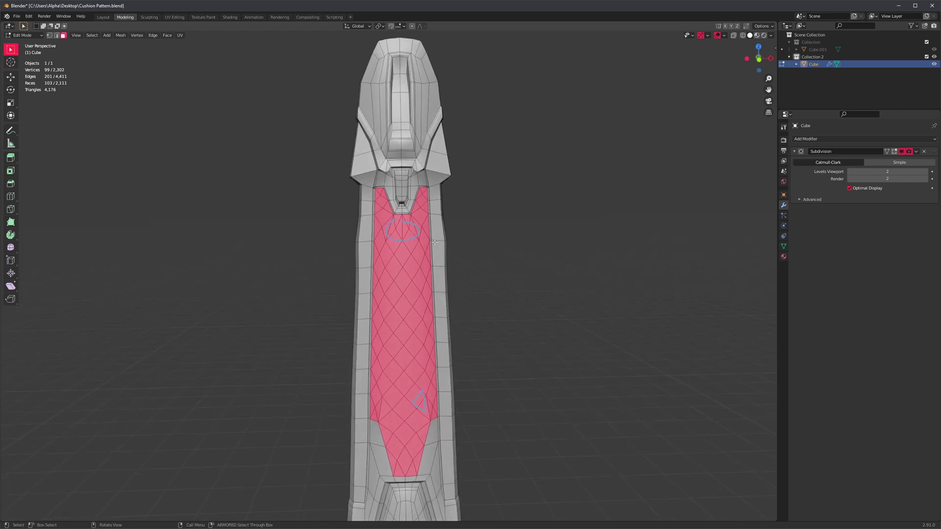
Clear the annotations and undo the Tris to Quads and Poke Faces operations on the panel.
{"action": "key", "text": "Return"}
{"action": "scroll", "coordinate": [435, 242], "scroll_direction": "up", "scroll_amount": 1}
{"action": "scroll", "coordinate": [527, 328], "scroll_direction": "up", "scroll_amount": 2}
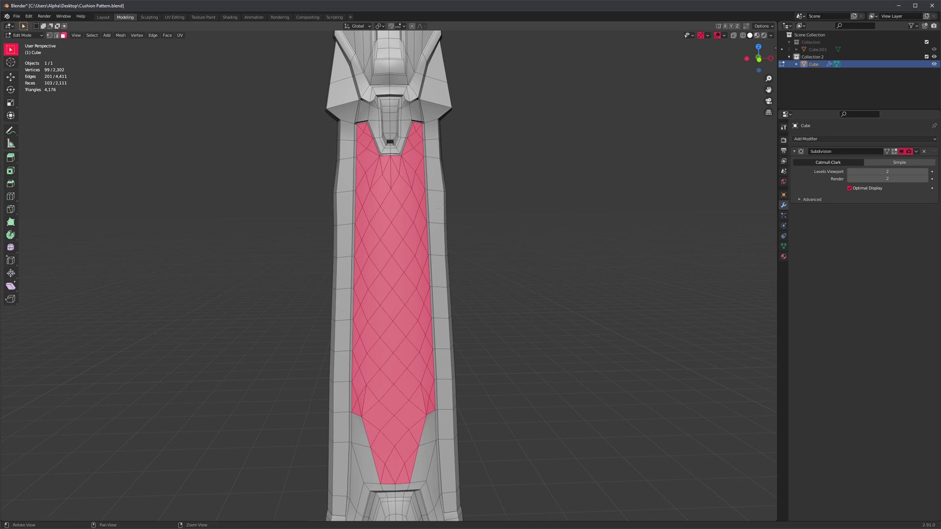
{"action": "middle_click_drag", "start_coordinate": [497, 256], "coordinate": [498, 277], "text": "shift"}
{"action": "middle_click_drag", "start_coordinate": [435, 229], "coordinate": [443, 268]}
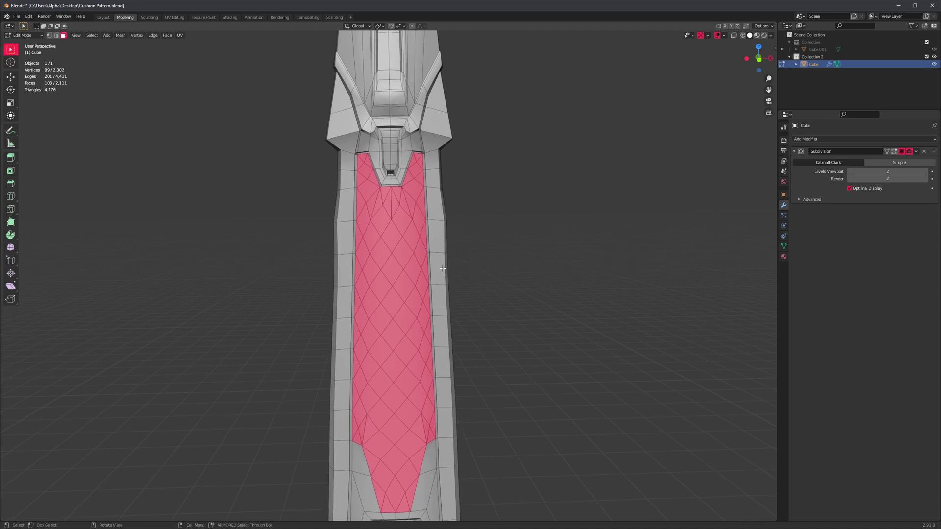
{"action": "key", "text": "ctrl+z"}
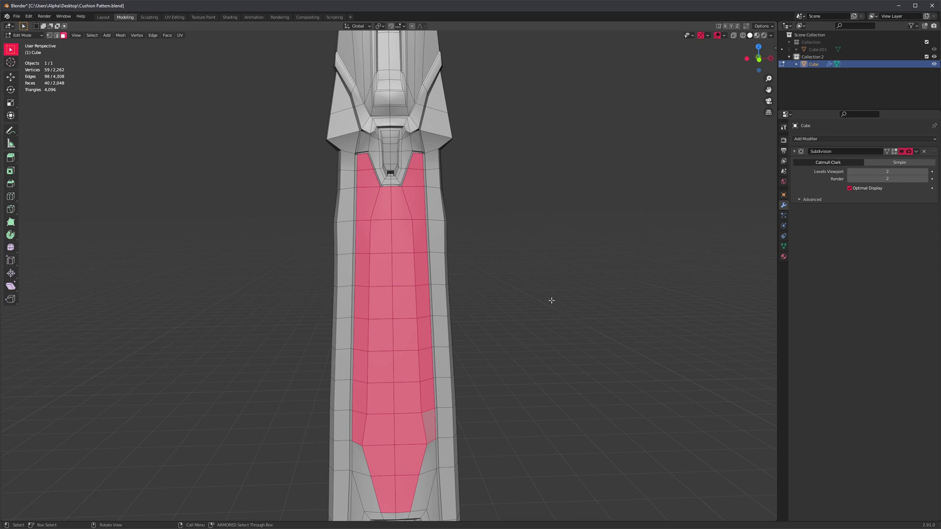
{"action": "middle_click_drag", "start_coordinate": [552, 297], "coordinate": [548, 310]}
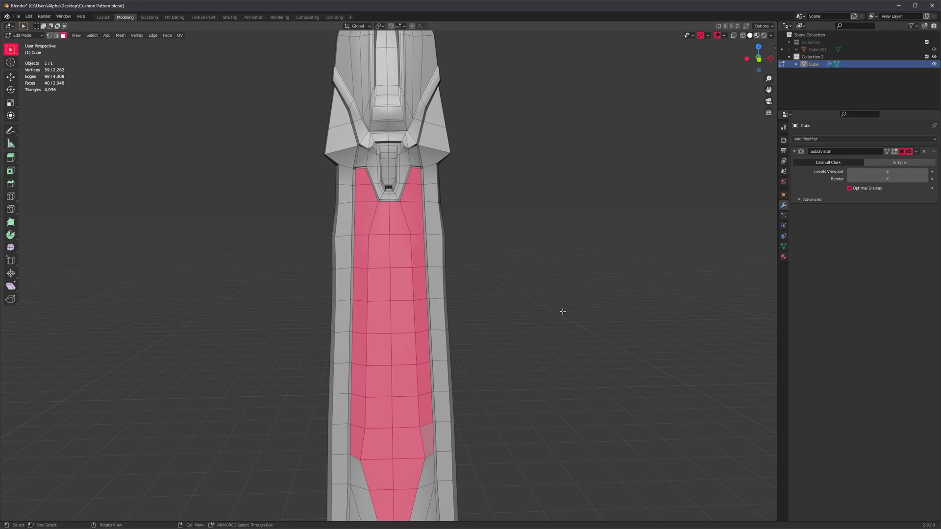
Run the ARMORED Vitaly Poke operator on the selected panel faces to create the diamond pattern.
{"action": "key", "text": "F3"}
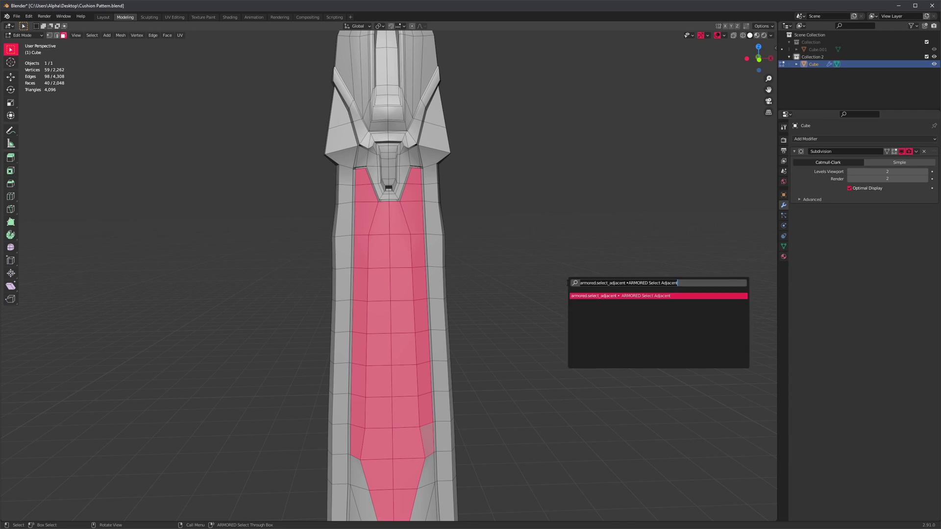
{"action": "type", "text": "vitaly poke"}
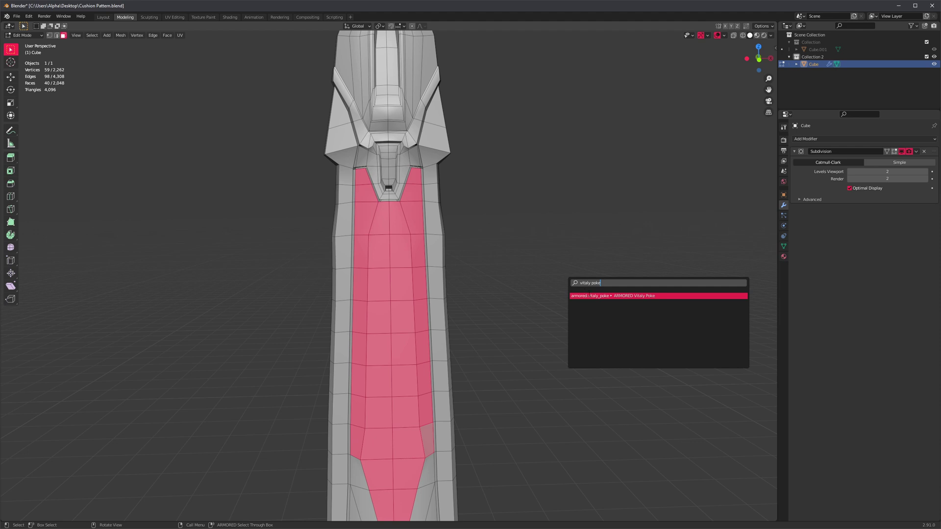
{"action": "key", "text": "Return"}
Check the Developer Extras option in the Interface preferences and look up the ARMORED Vitaly Poke entry in operator search.
{"action": "left_click", "coordinate": [29, 16]}
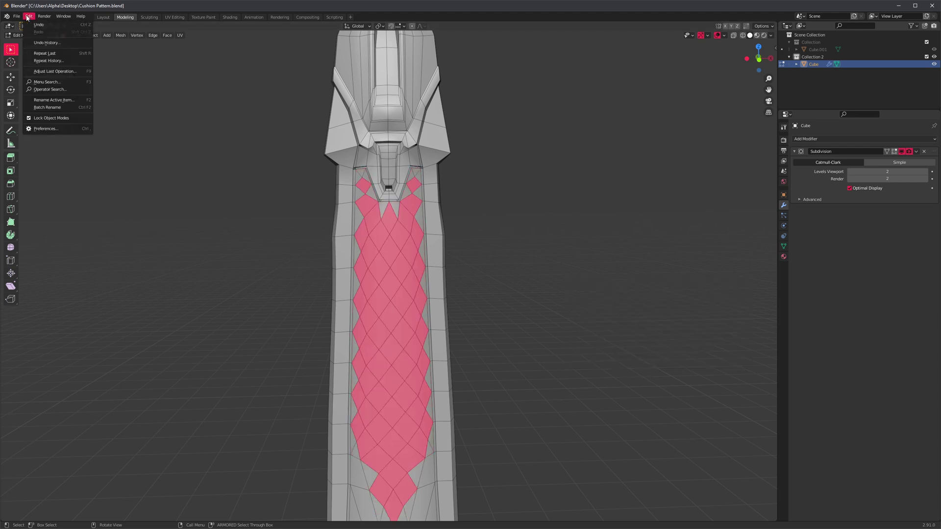
{"action": "left_click", "coordinate": [54, 128]}
{"action": "left_click_drag", "start_coordinate": [83, 39], "coordinate": [155, 84]}
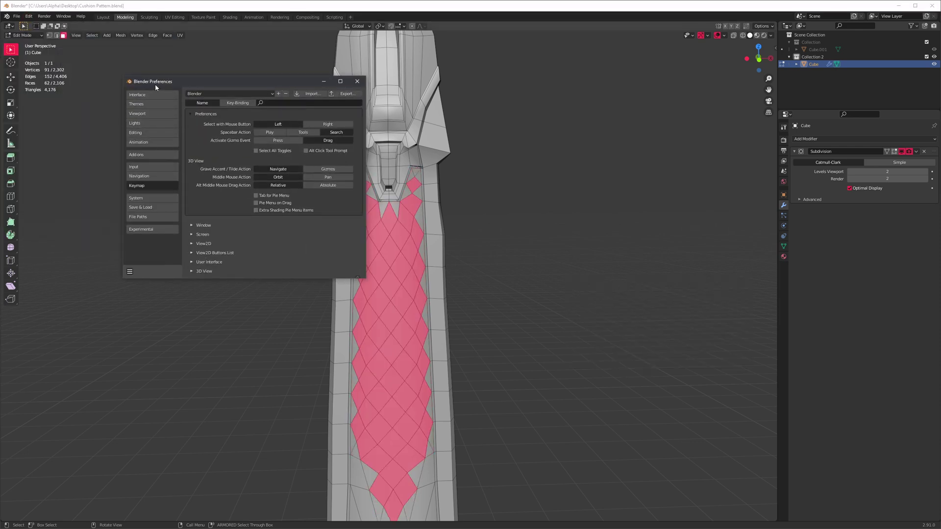
{"action": "left_click", "coordinate": [148, 95]}
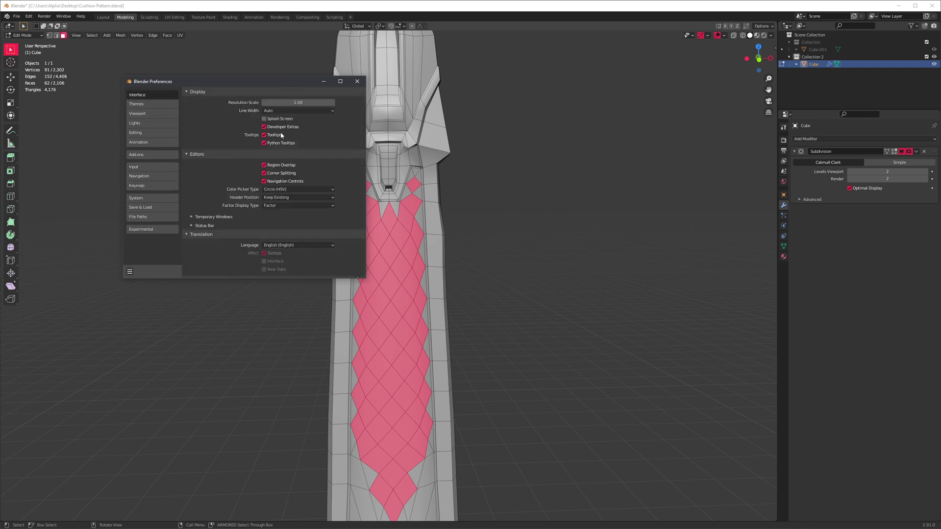
{"action": "left_click", "coordinate": [357, 81]}
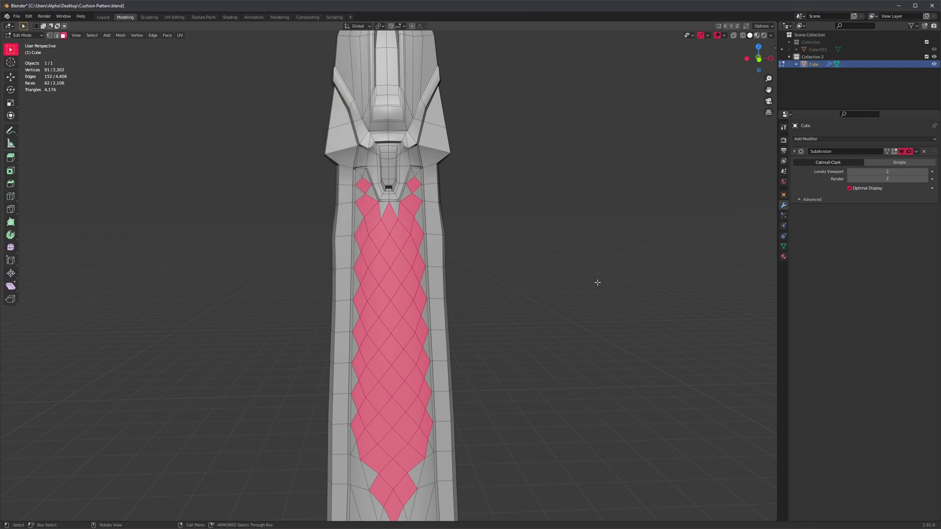
{"action": "key", "text": "F3"}
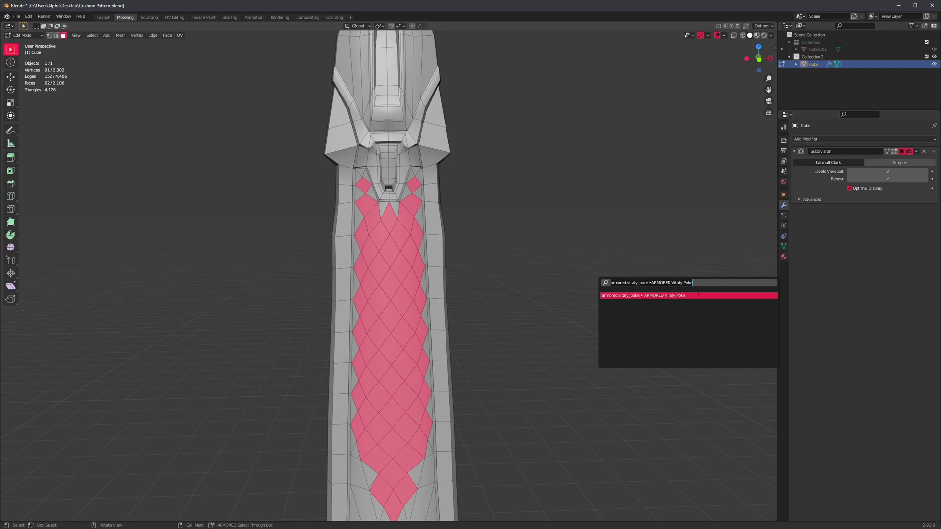
{"action": "key", "text": "Escape"}
Grow the diamond selection to the surrounding panel triangles with Select More, with Face Step turned off.
{"action": "scroll", "coordinate": [392, 329], "scroll_direction": "up", "scroll_amount": 3}
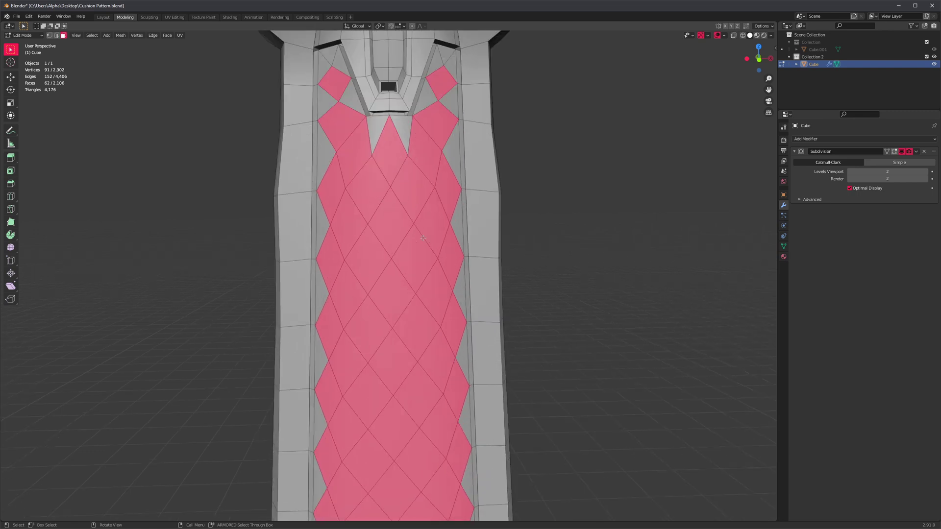
{"action": "middle_click_drag", "start_coordinate": [398, 289], "coordinate": [464, 58]}
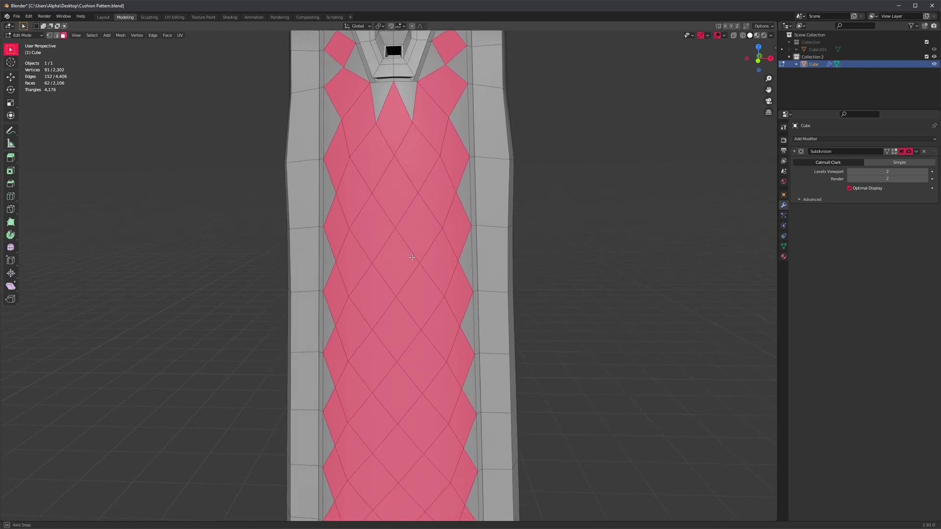
{"action": "left_click_drag", "start_coordinate": [464, 58], "coordinate": [455, 50], "text": "alt"}
{"action": "right_click_drag", "start_coordinate": [522, 211], "coordinate": [522, 295], "text": "alt"}
{"action": "middle_click_drag", "start_coordinate": [522, 295], "coordinate": [516, 288], "text": "alt"}
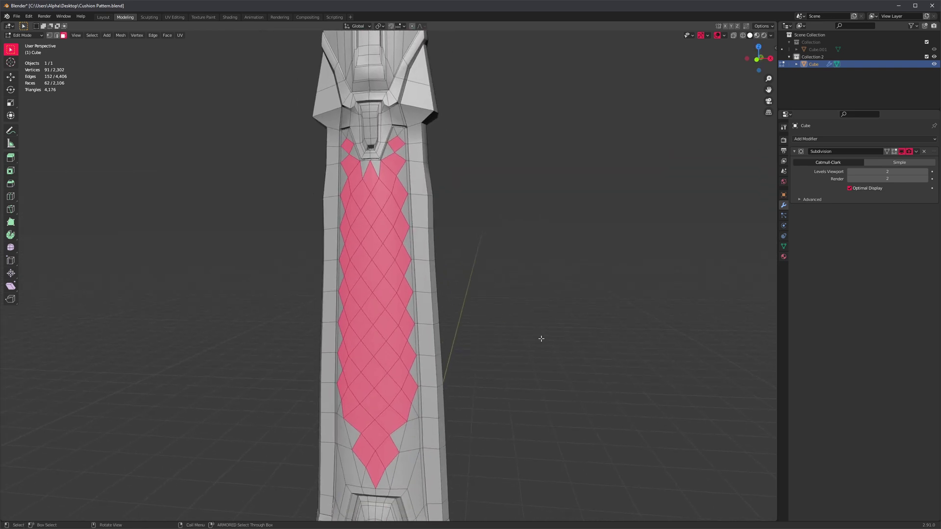
{"action": "key", "text": "ctrl+KP_Add"}
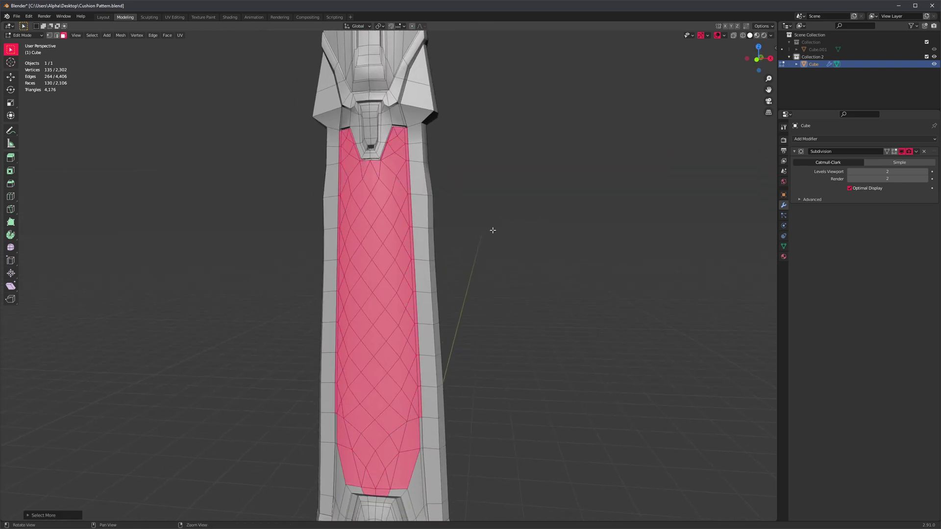
{"action": "left_click_drag", "start_coordinate": [492, 229], "coordinate": [489, 261], "text": "alt"}
{"action": "scroll", "coordinate": [403, 178], "scroll_direction": "up", "scroll_amount": 5}
{"action": "middle_click_drag", "start_coordinate": [428, 123], "coordinate": [579, 284], "text": "alt"}
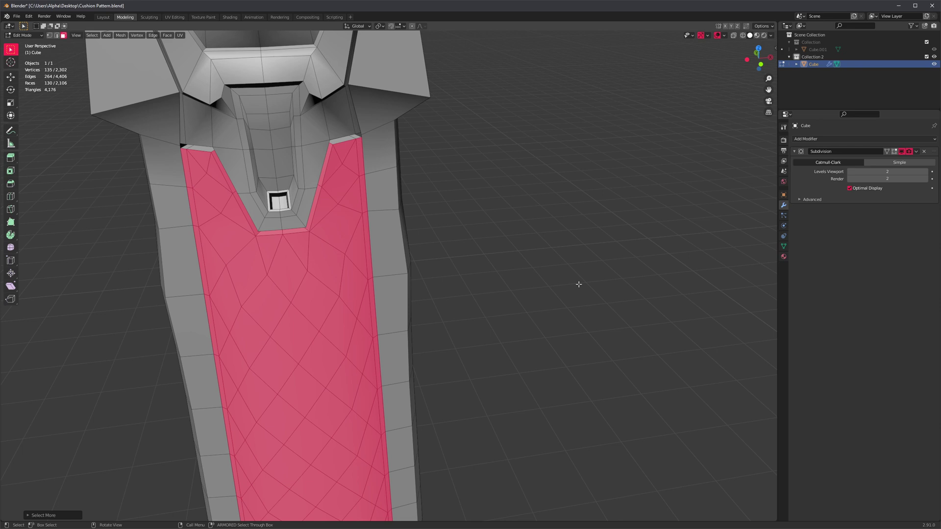
{"action": "key", "text": "F9"}
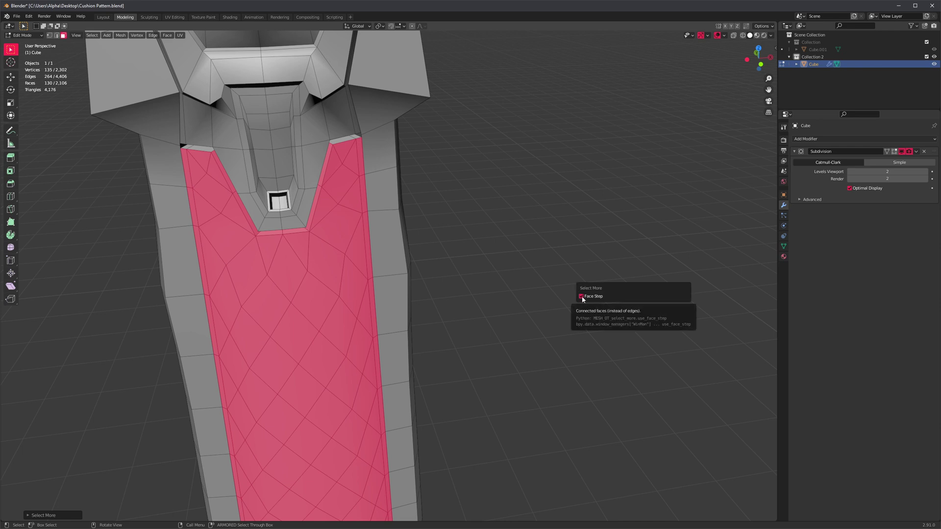
{"action": "left_click", "coordinate": [581, 296]}
{"action": "middle_click_drag", "start_coordinate": [571, 293], "coordinate": [314, 153], "text": "alt"}
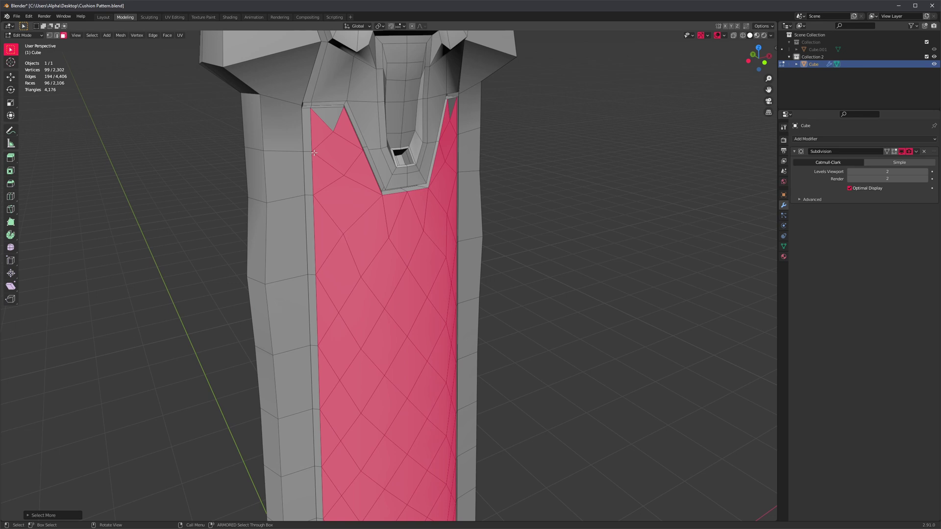
Add the two missed triangular faces at the panel's upper corners to the selection.
{"action": "left_click", "coordinate": [331, 117], "text": "shift"}
{"action": "left_click", "coordinate": [451, 112], "text": "shift"}
{"action": "scroll", "coordinate": [445, 313], "scroll_direction": "down", "scroll_amount": 4}
{"action": "middle_click_drag", "start_coordinate": [445, 314], "coordinate": [522, 245], "text": "alt"}
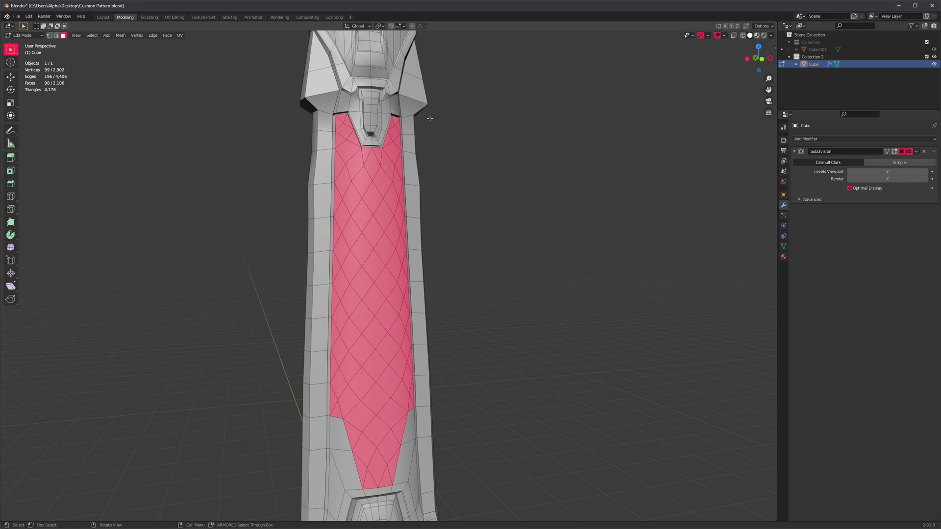
Deselect everything, select the two outer faces on the cap's flared side without the middle one, and switch to vertex selection.
{"action": "middle_click_drag", "start_coordinate": [430, 119], "coordinate": [535, 231]}
{"action": "key", "text": "alt+a"}
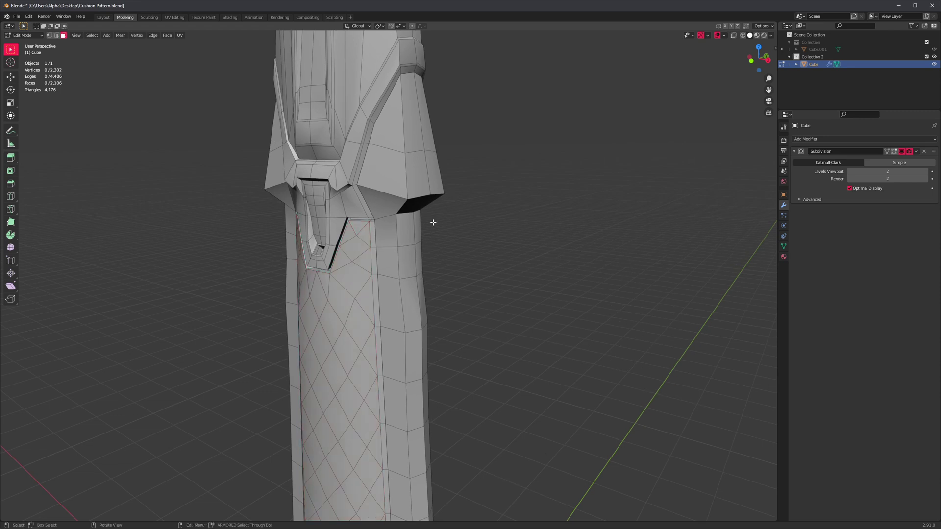
{"action": "left_click", "coordinate": [428, 193], "text": "shift"}
{"action": "key", "text": "f"}
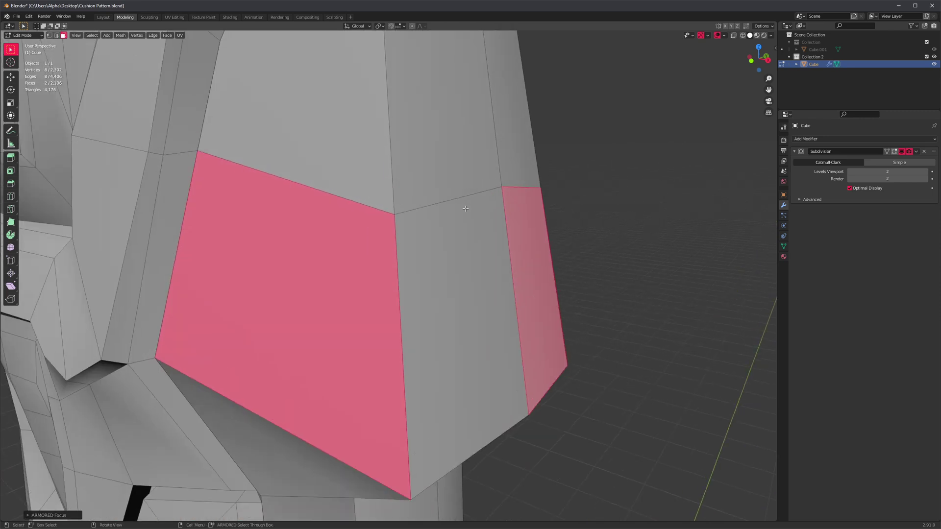
{"action": "middle_click_drag", "start_coordinate": [442, 294], "coordinate": [454, 276]}
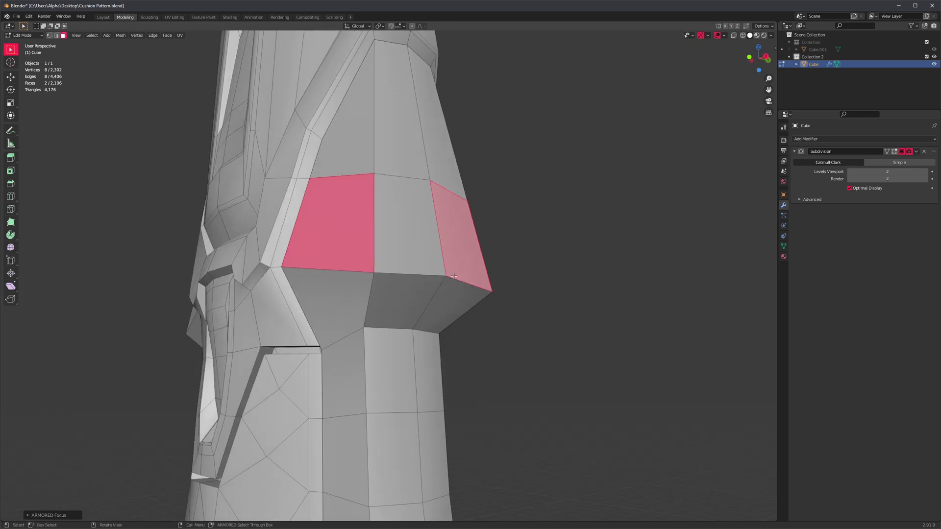
{"action": "middle_click_drag", "start_coordinate": [539, 223], "coordinate": [555, 265]}
{"action": "key", "text": "1"}
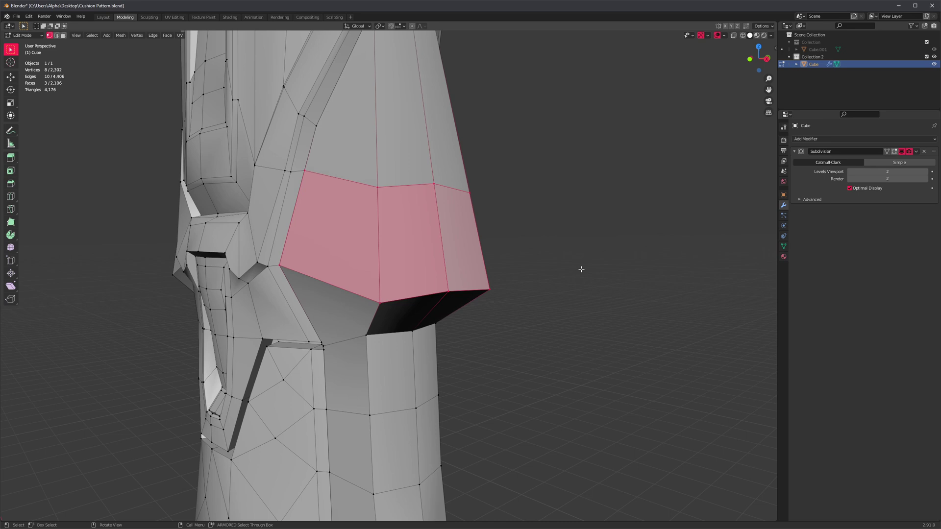
Undo the vertex mode switch and the cap face selection to restore the panel's face selection.
{"action": "right_click_drag", "start_coordinate": [582, 269], "coordinate": [484, 275], "text": "alt"}
{"action": "key", "text": "ctrl+z"}
{"action": "middle_click_drag", "start_coordinate": [462, 426], "coordinate": [447, 304], "text": "alt"}
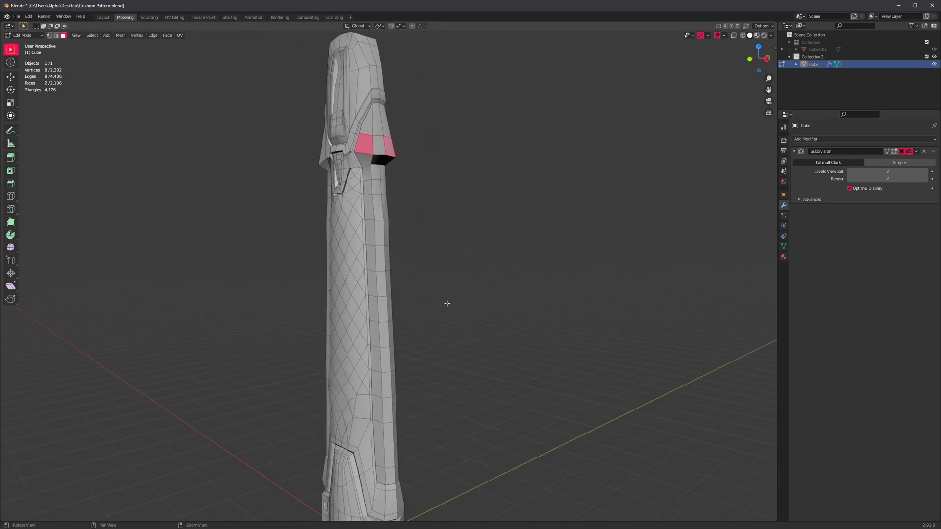
{"action": "left_click_drag", "start_coordinate": [447, 303], "coordinate": [481, 319], "text": "alt"}
{"action": "key", "text": "ctrl+z"}
{"action": "key", "text": "ctrl+z"}
{"action": "key", "text": "ctrl+z"}
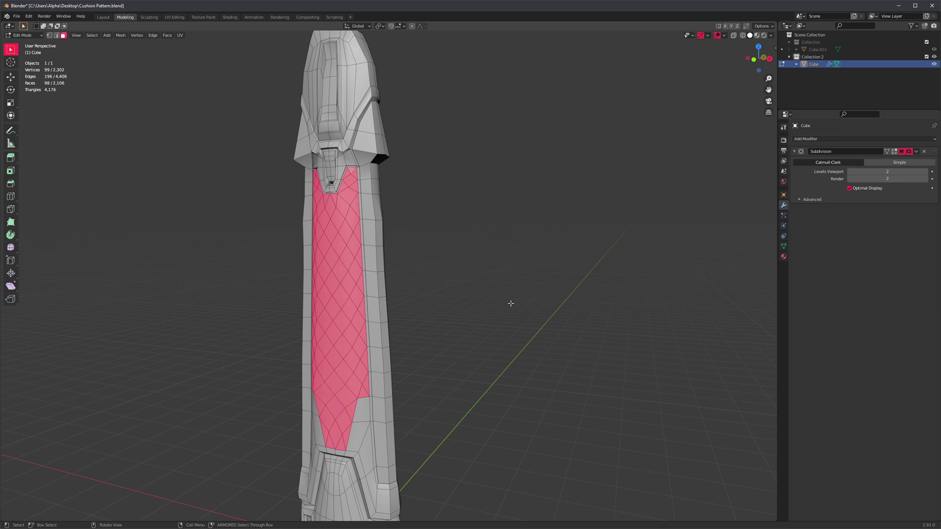
Open the object's material properties and switch the viewport shading to Material Preview.
{"action": "middle_click_drag", "start_coordinate": [511, 304], "coordinate": [497, 286]}
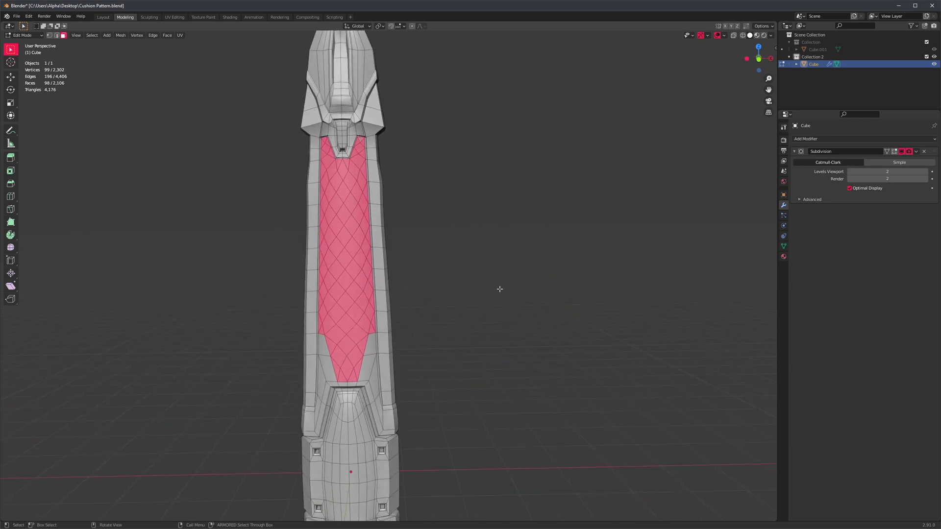
{"action": "middle_click_drag", "start_coordinate": [463, 214], "coordinate": [504, 254], "text": "shift"}
{"action": "scroll", "coordinate": [488, 227], "scroll_direction": "up", "scroll_amount": 1}
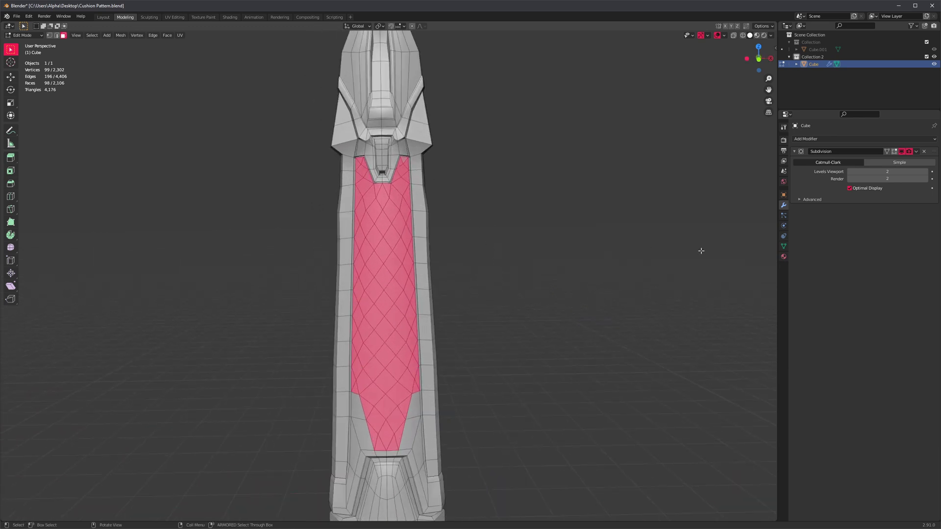
{"action": "left_click", "coordinate": [784, 257]}
{"action": "middle_click_drag", "start_coordinate": [613, 214], "coordinate": [549, 230]}
{"action": "key", "text": "z"}
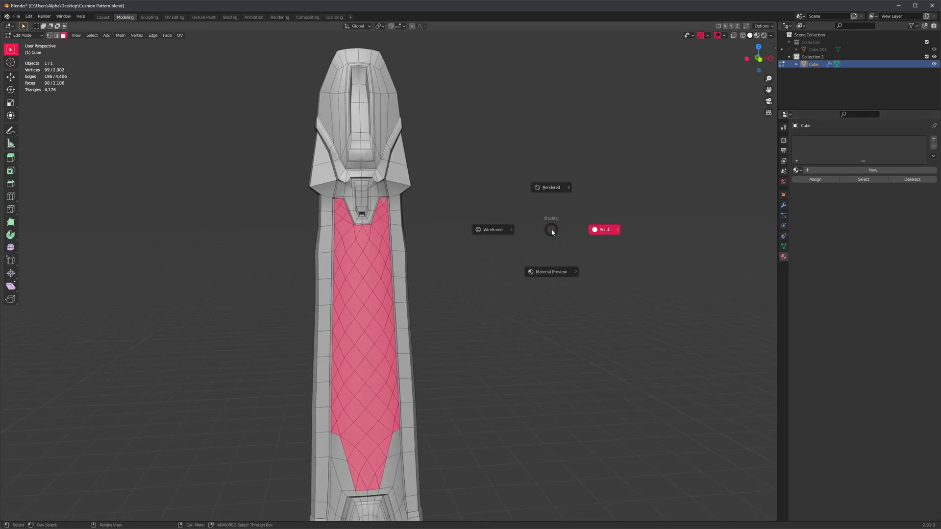
{"action": "left_click", "coordinate": [552, 272]}
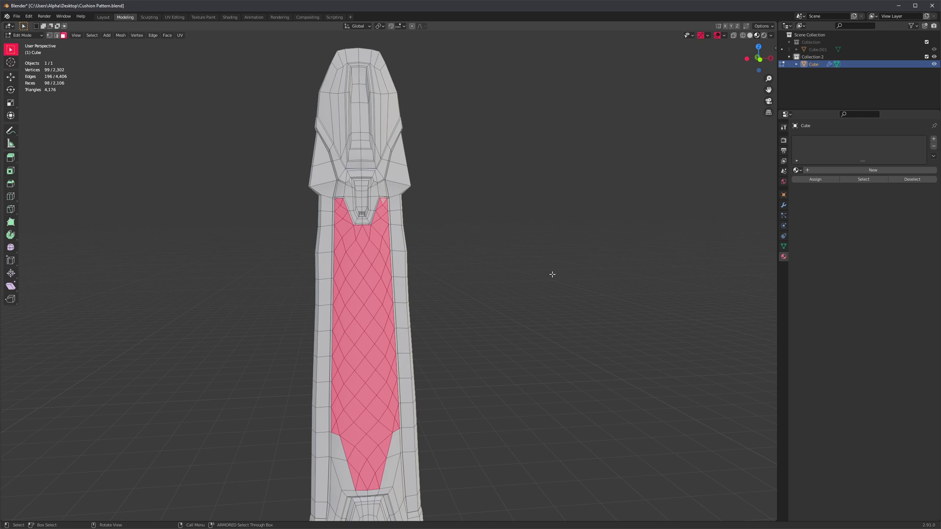
Create a base material for the object, and add a second material slot with its own new material.
{"action": "middle_click_drag", "start_coordinate": [497, 259], "coordinate": [520, 285]}
{"action": "scroll", "coordinate": [486, 265], "scroll_direction": "up", "scroll_amount": 2}
{"action": "scroll", "coordinate": [484, 296], "scroll_direction": "down", "scroll_amount": 3}
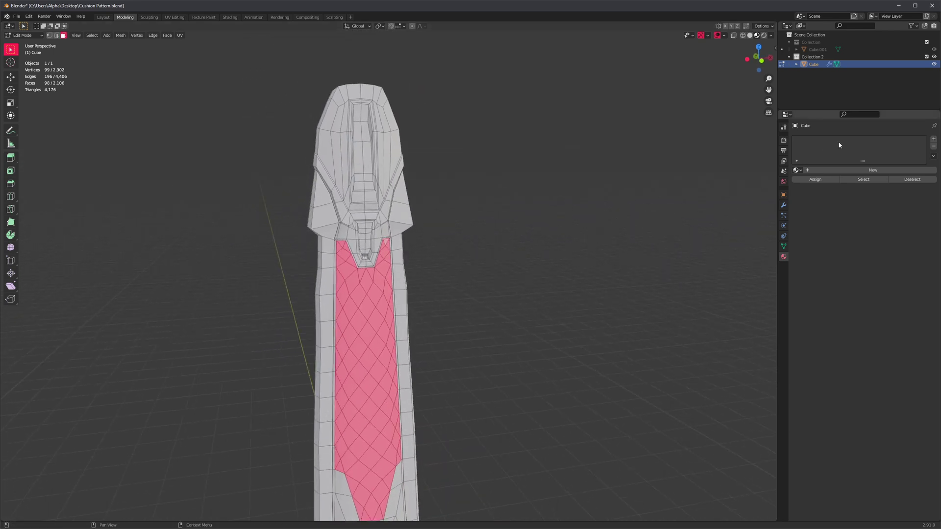
{"action": "left_click", "coordinate": [850, 171]}
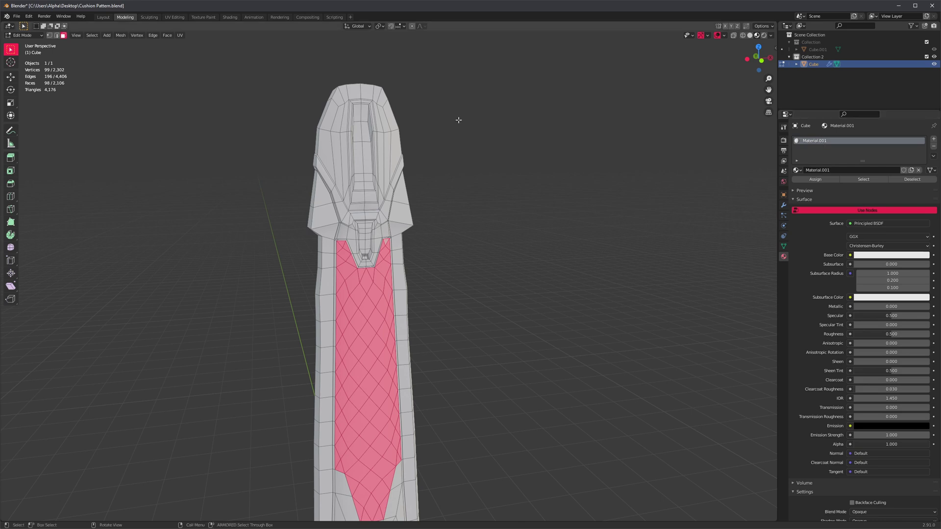
{"action": "middle_click_drag", "start_coordinate": [470, 360], "coordinate": [536, 251]}
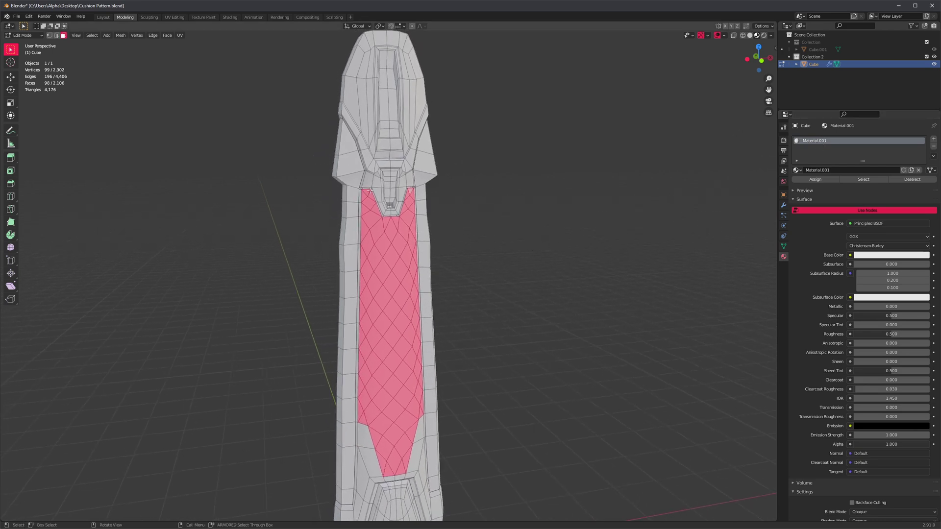
{"action": "left_click", "coordinate": [935, 140]}
{"action": "left_click", "coordinate": [861, 185]}
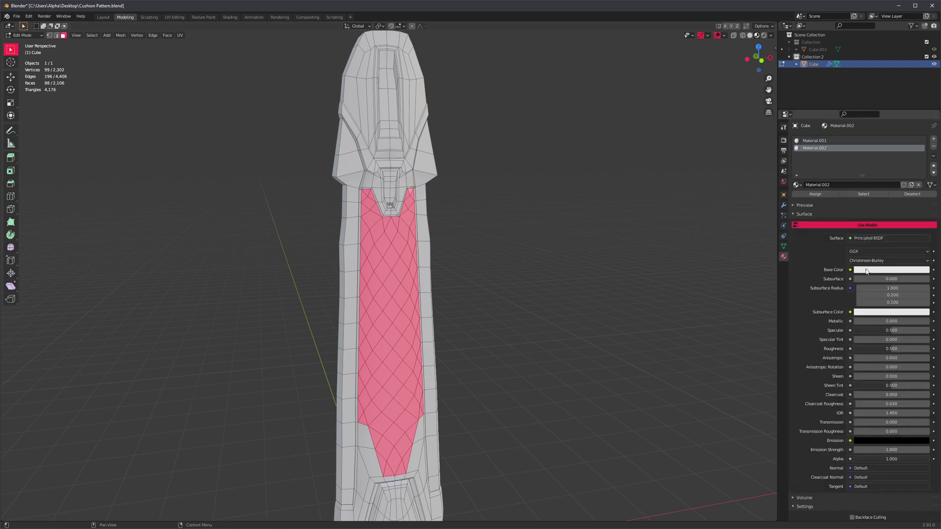
Set the second material's base color to blue, assign it to the selected panel faces, and clear the selection.
{"action": "left_click", "coordinate": [866, 271]}
{"action": "left_click", "coordinate": [869, 243]}
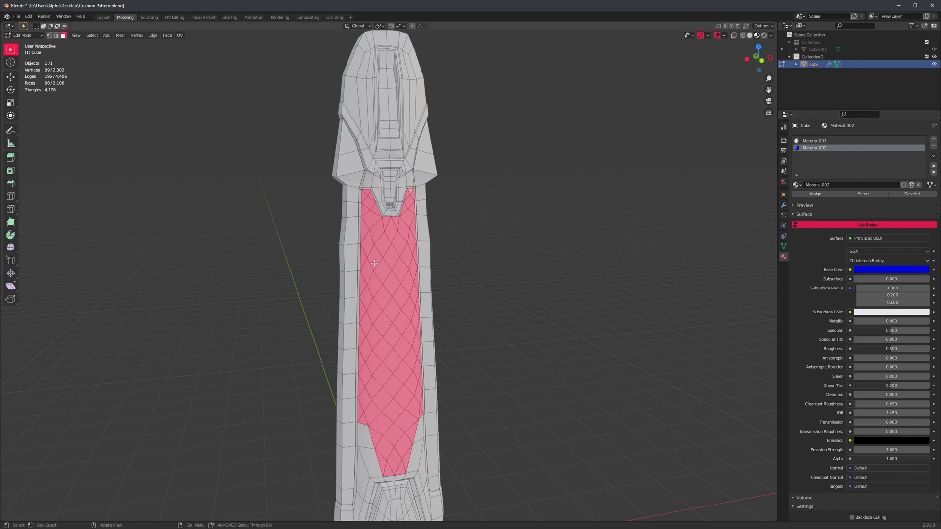
{"action": "left_click", "coordinate": [823, 193]}
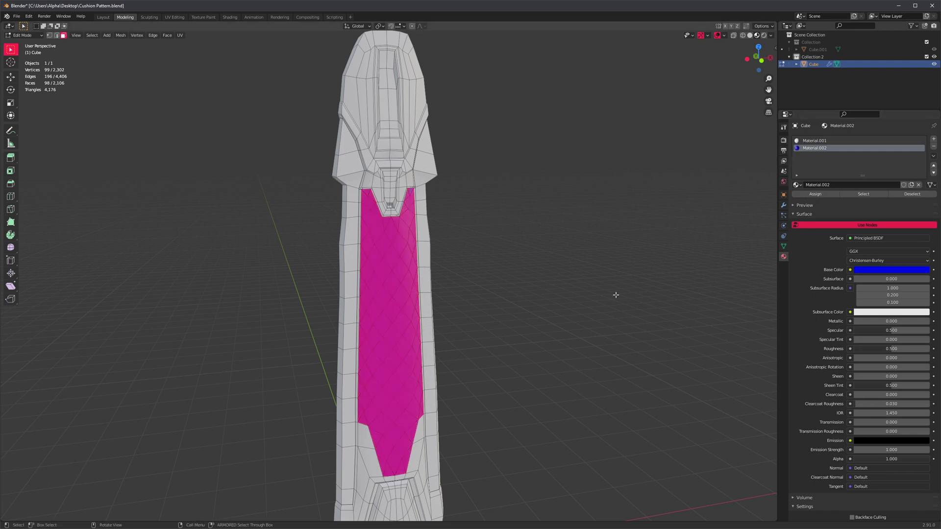
{"action": "left_click", "coordinate": [494, 200]}
{"action": "scroll", "coordinate": [414, 227], "scroll_direction": "up", "scroll_amount": 4}
{"action": "mouse_move", "coordinate": [414, 227]}
{"action": "middle_mouse_down"}
{"action": "mouse_move", "coordinate": [412, 187]}
{"action": "mouse_move", "coordinate": [403, 249]}
{"action": "mouse_move", "coordinate": [431, 231]}
{"action": "middle_mouse_up"}
{"action": "scroll", "coordinate": [515, 269], "scroll_direction": "down", "scroll_amount": 5}
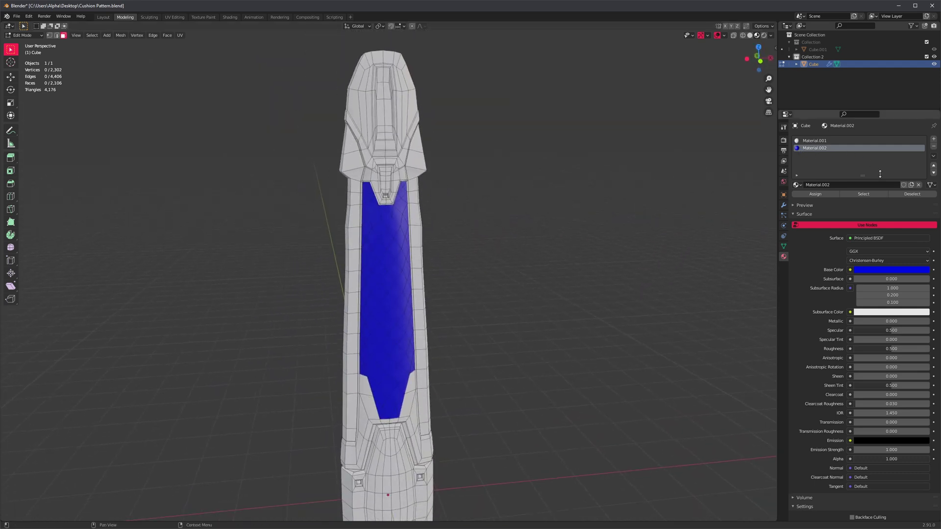
Try selecting the panel faces through their assigned blue material, and deselect them again.
{"action": "left_click", "coordinate": [877, 196]}
{"action": "scroll", "coordinate": [415, 196], "scroll_direction": "up", "scroll_amount": 3}
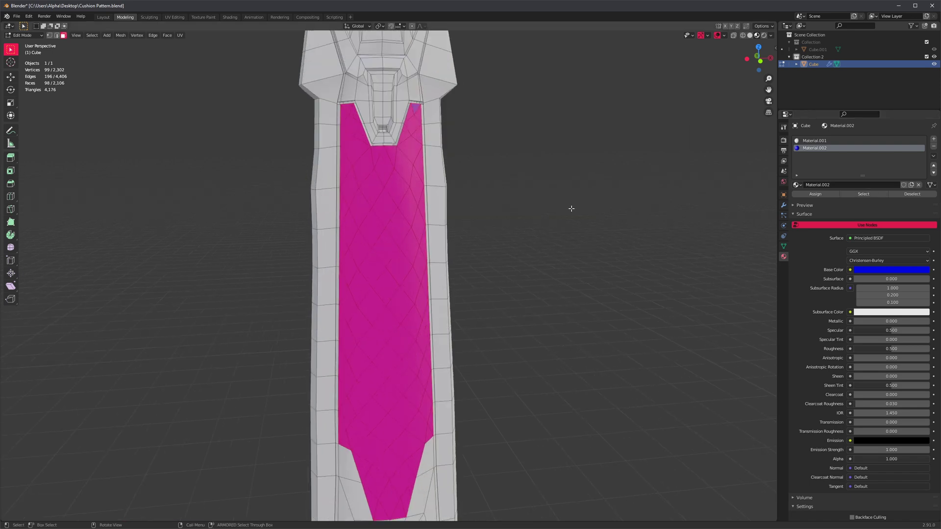
{"action": "scroll", "coordinate": [571, 209], "scroll_direction": "down", "scroll_amount": 4}
{"action": "key", "text": "alt+a"}
Select all panel faces that use the blue material.
{"action": "middle_click_drag", "start_coordinate": [529, 258], "coordinate": [500, 306]}
{"action": "scroll", "coordinate": [526, 289], "scroll_direction": "up", "scroll_amount": 2}
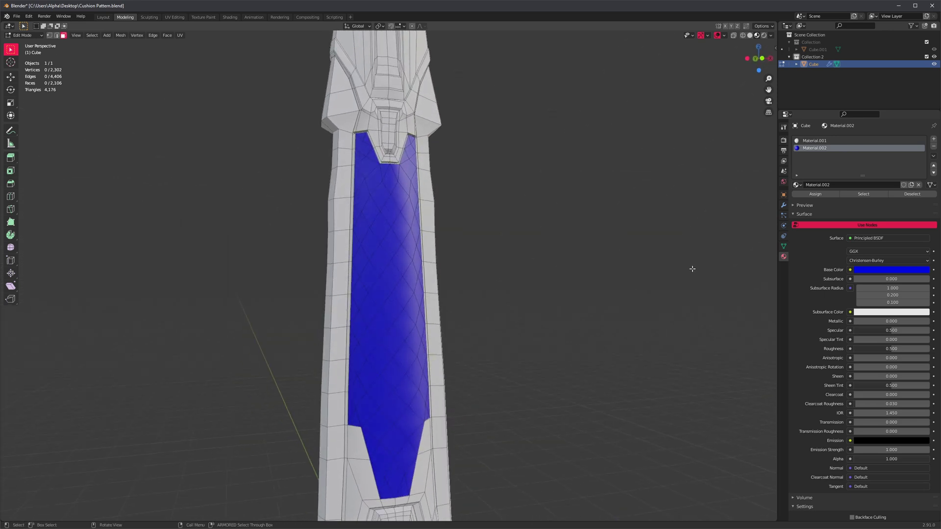
{"action": "left_click", "coordinate": [858, 194]}
{"action": "scroll", "coordinate": [443, 263], "scroll_direction": "up", "scroll_amount": 3}
{"action": "middle_click_drag", "start_coordinate": [464, 257], "coordinate": [455, 261]}
{"action": "middle_click_drag", "start_coordinate": [533, 275], "coordinate": [528, 259], "text": "shift"}
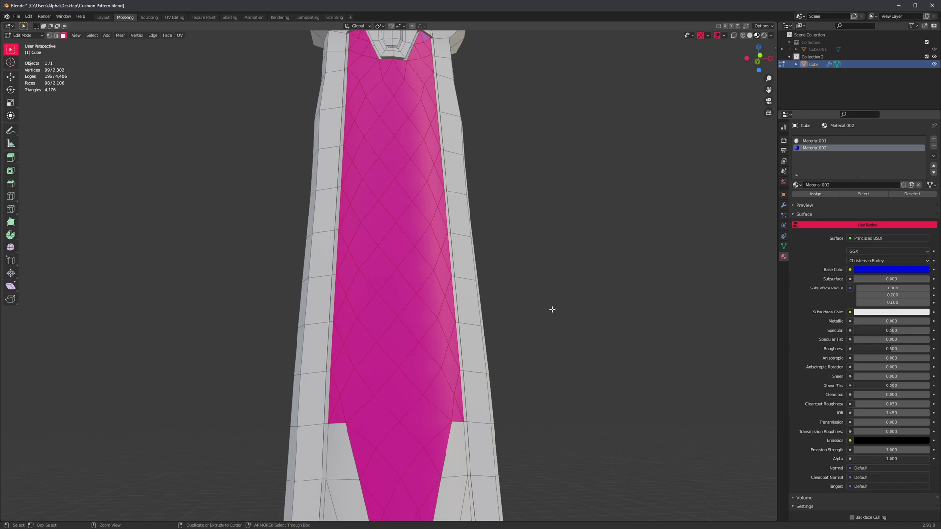
Bevel all edges of the selected panel faces with 2 segments and a width of about 0.013 m.
{"action": "key", "text": "ctrl+b"}
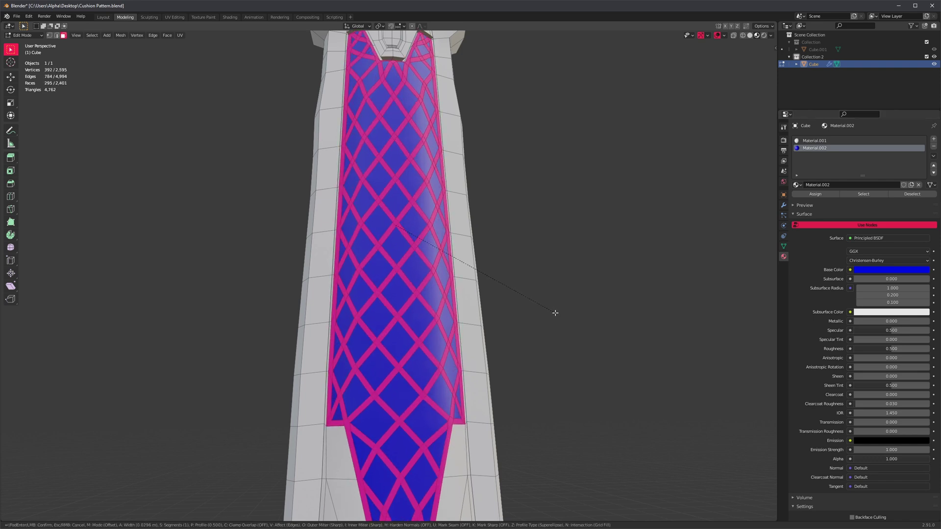
{"action": "scroll", "coordinate": [554, 313], "scroll_direction": "up", "scroll_amount": 1}
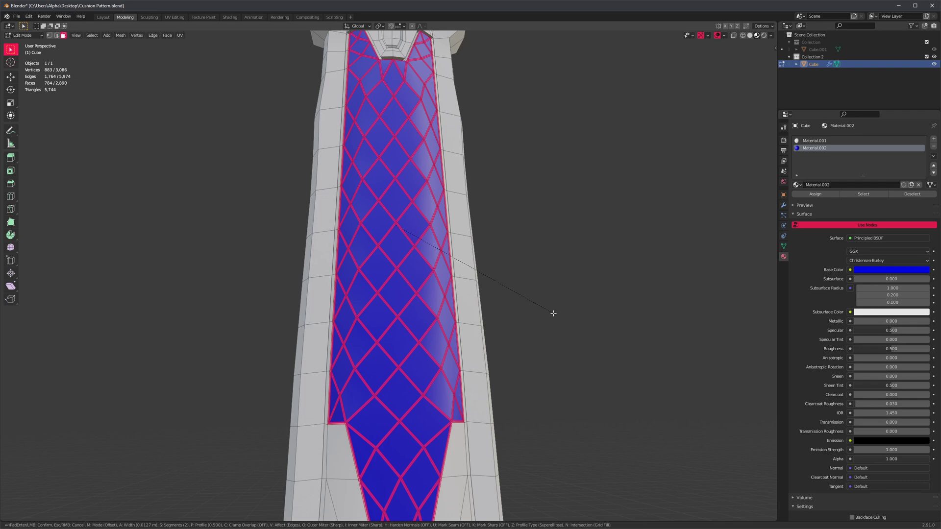
{"action": "left_click", "coordinate": [554, 314]}
{"action": "scroll", "coordinate": [546, 294], "scroll_direction": "down", "scroll_amount": 4}
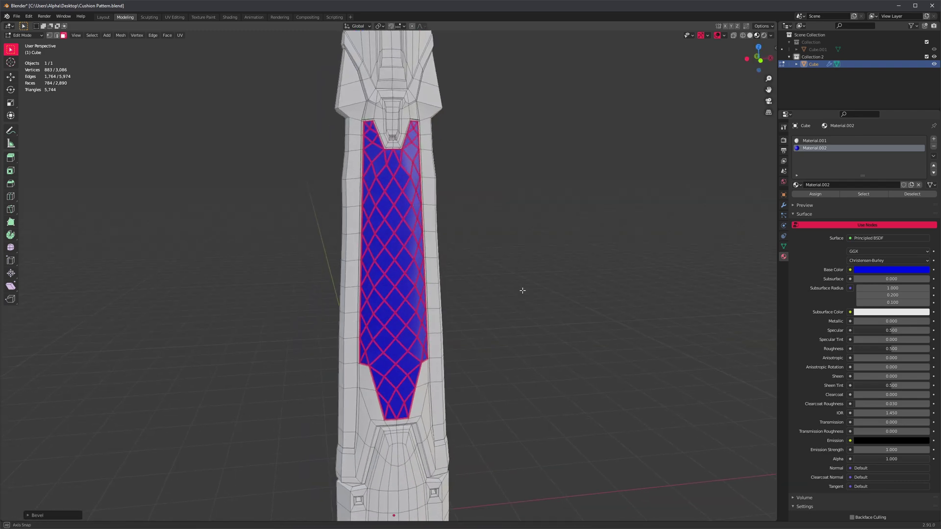
{"action": "scroll", "coordinate": [487, 211], "scroll_direction": "up", "scroll_amount": 6}
{"action": "scroll", "coordinate": [510, 296], "scroll_direction": "up", "scroll_amount": 4}
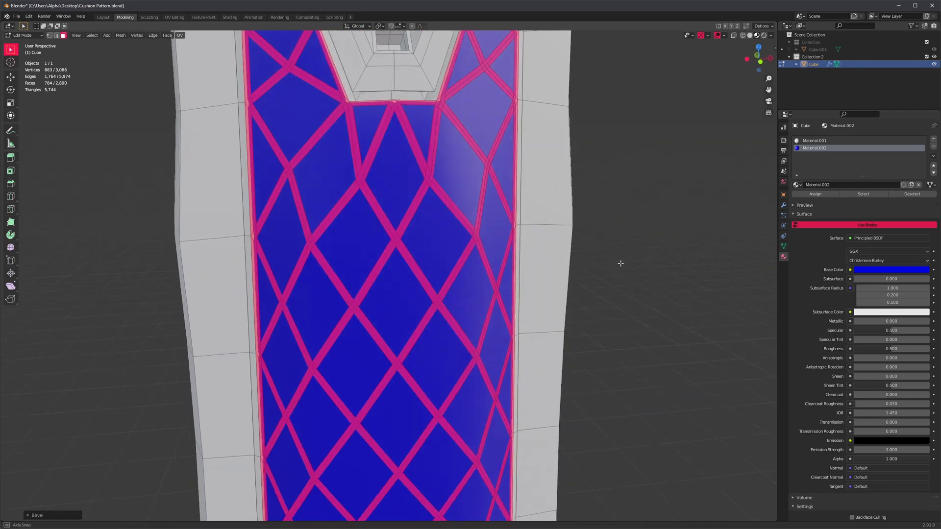
Assign the base material Material.001 to the beveled strips between the diamonds and clear the selection.
{"action": "key", "text": "alt+a"}
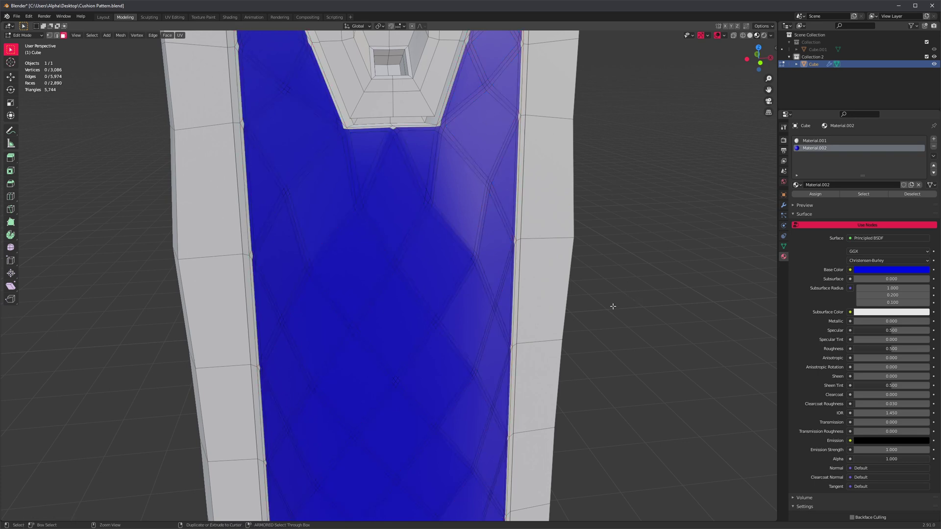
{"action": "key", "text": "ctrl+z"}
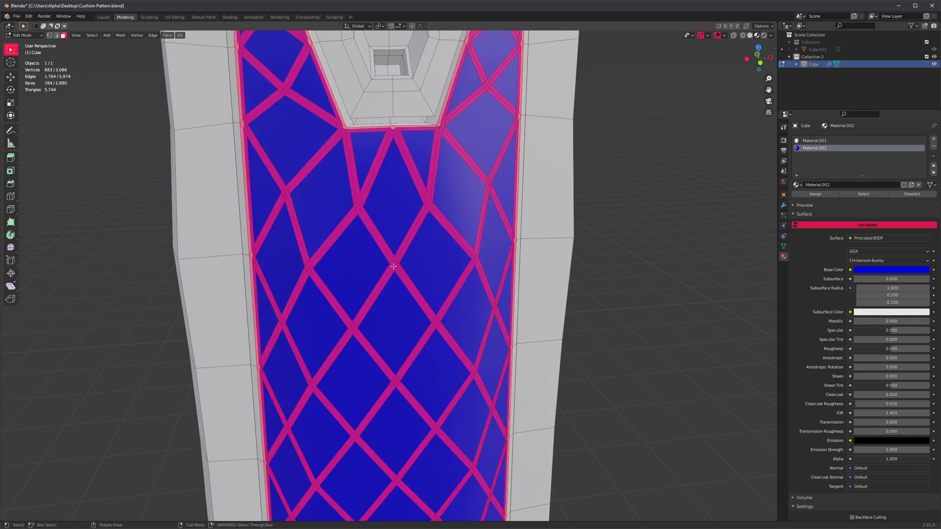
{"action": "left_click", "coordinate": [798, 142]}
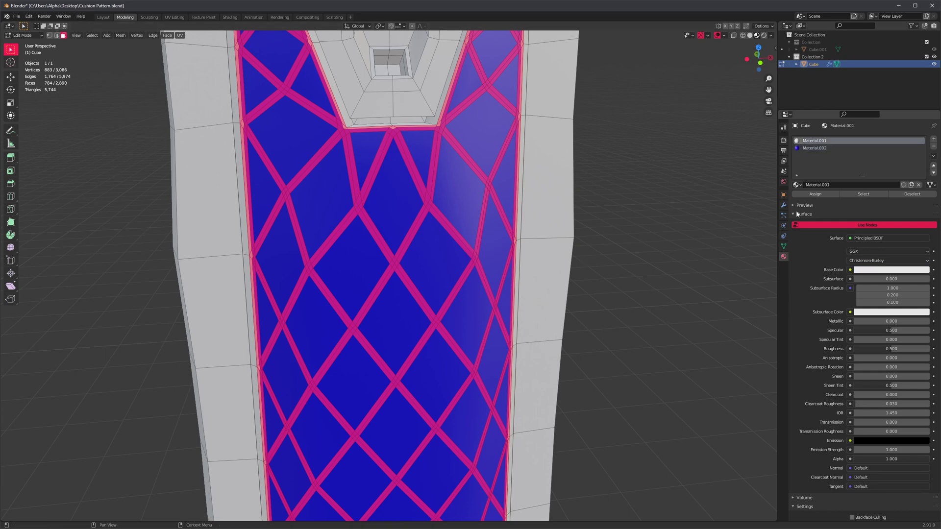
{"action": "left_click", "coordinate": [812, 195]}
{"action": "scroll", "coordinate": [624, 325], "scroll_direction": "down", "scroll_amount": 6}
{"action": "key", "text": "alt+a"}
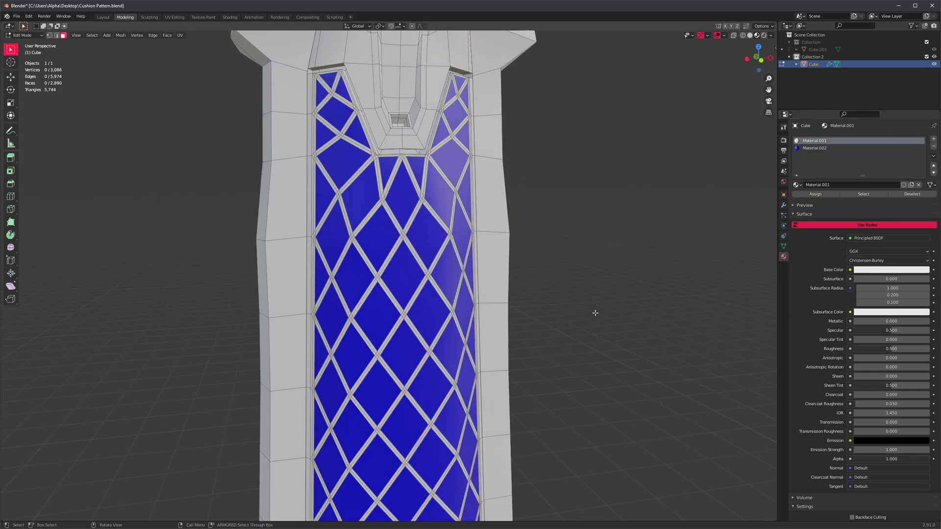
Select all diamond faces through their blue material, Material.002.
{"action": "mouse_move", "coordinate": [548, 309]}
{"action": "middle_mouse_down"}
{"action": "mouse_move", "coordinate": [542, 317]}
{"action": "mouse_move", "coordinate": [551, 309]}
{"action": "middle_mouse_up"}
{"action": "scroll", "coordinate": [551, 309], "scroll_direction": "up", "scroll_amount": 4}
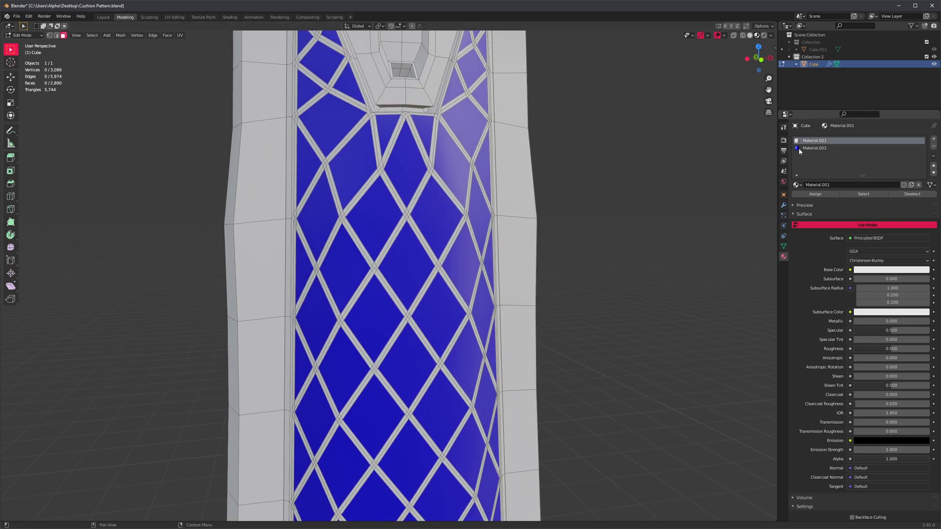
{"action": "left_click", "coordinate": [799, 149]}
{"action": "left_click", "coordinate": [858, 194]}
{"action": "scroll", "coordinate": [517, 227], "scroll_direction": "down", "scroll_amount": 3}
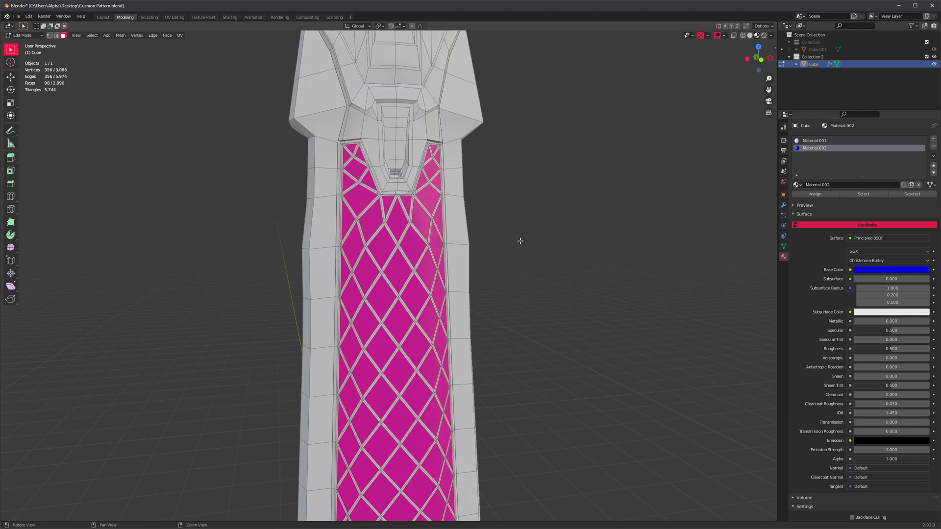
{"action": "middle_click_drag", "start_coordinate": [512, 231], "coordinate": [547, 272]}
{"action": "scroll", "coordinate": [518, 227], "scroll_direction": "up", "scroll_amount": 3}
{"action": "scroll", "coordinate": [588, 270], "scroll_direction": "up", "scroll_amount": 1}
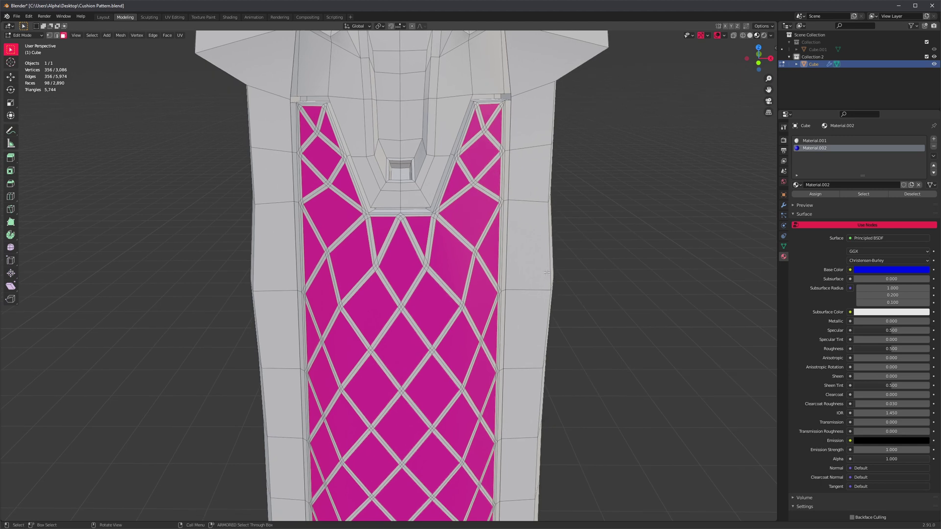
{"action": "middle_click_drag", "start_coordinate": [600, 250], "coordinate": [607, 266]}
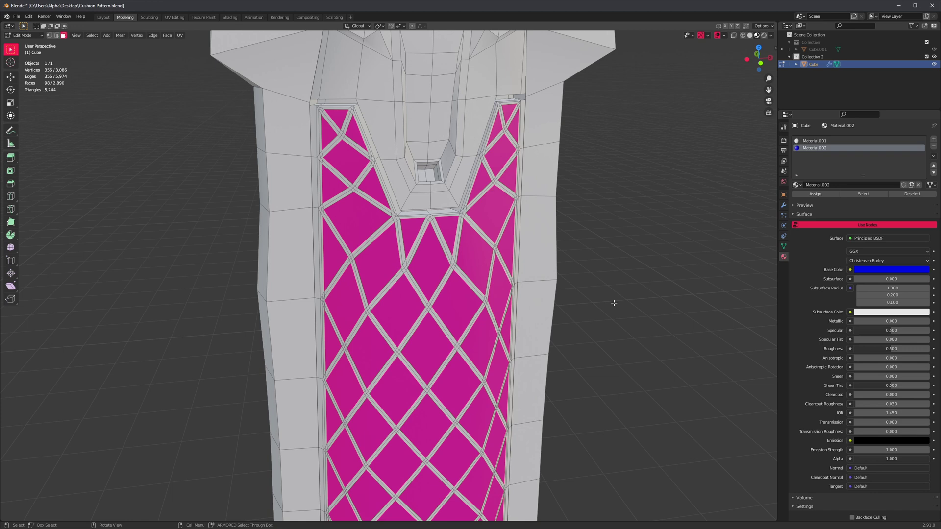
Grow the face selection once, and run ARMORED Select Adjacent to select the strip intersections and the panel's border faces.
{"action": "key", "text": "ctrl+KP_Add"}
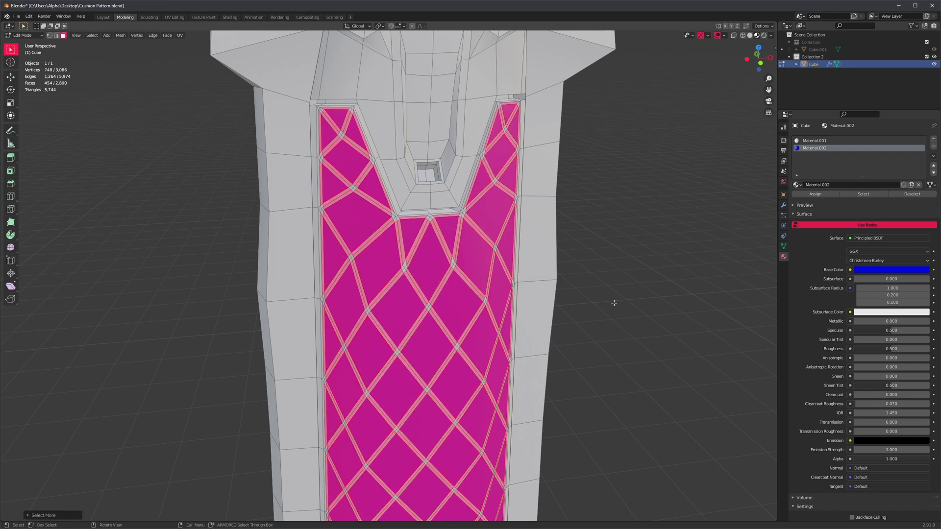
{"action": "key", "text": "F9"}
{"action": "left_click", "coordinate": [617, 316]}
{"action": "left_click", "coordinate": [617, 316]}
{"action": "key", "text": "F3"}
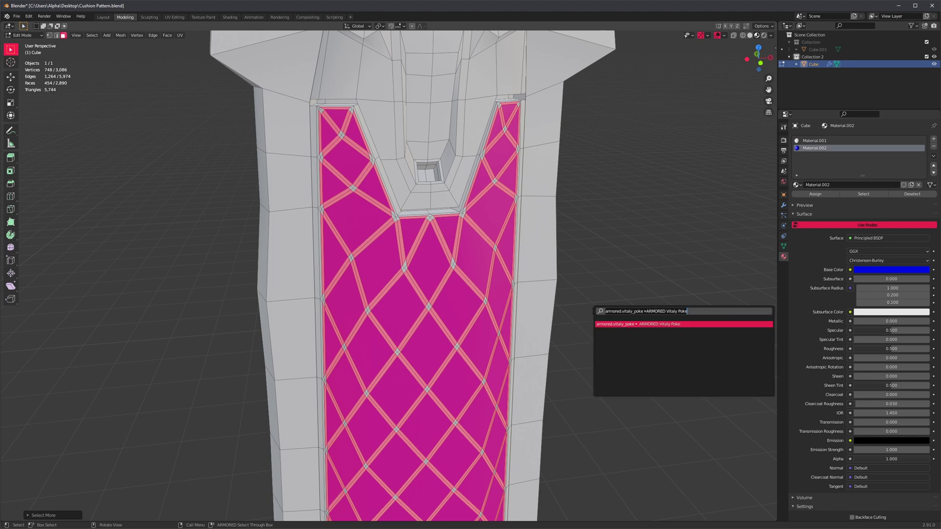
{"action": "type", "text": "select adca"}
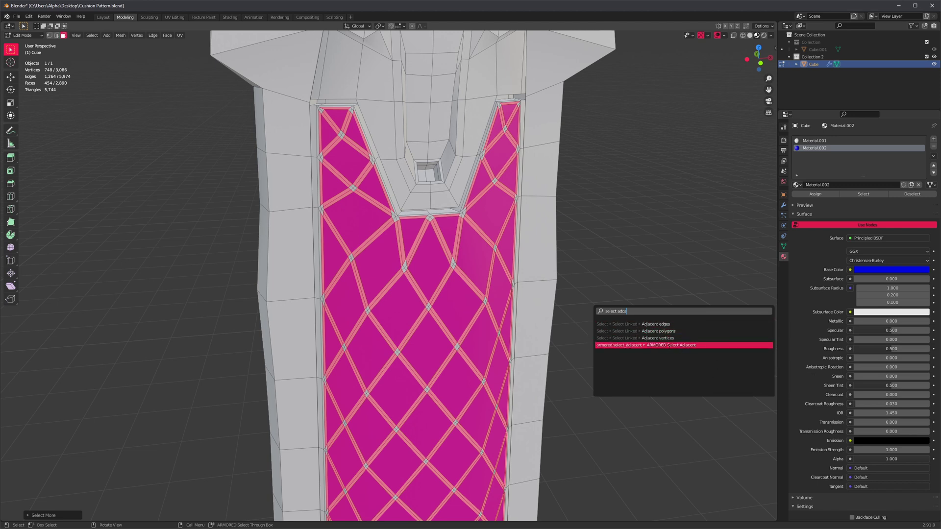
{"action": "left_click", "coordinate": [669, 346]}
{"action": "scroll", "coordinate": [515, 258], "scroll_direction": "up", "scroll_amount": 3}
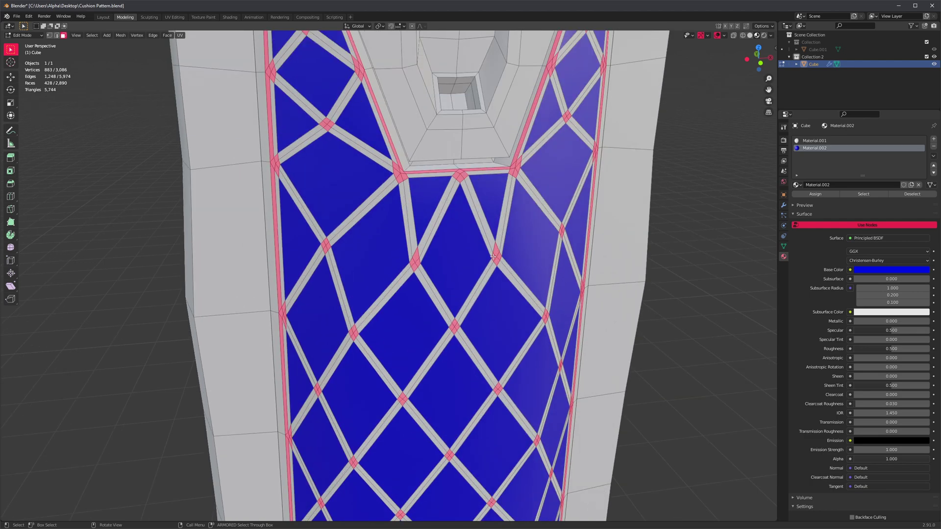
Extrude the selected intersection and border faces in place and push them inward along their normals with Shrink/Fatten.
{"action": "left_click_drag", "start_coordinate": [447, 263], "coordinate": [490, 211], "text": "alt"}
{"action": "scroll", "coordinate": [443, 296], "scroll_direction": "down", "scroll_amount": 3}
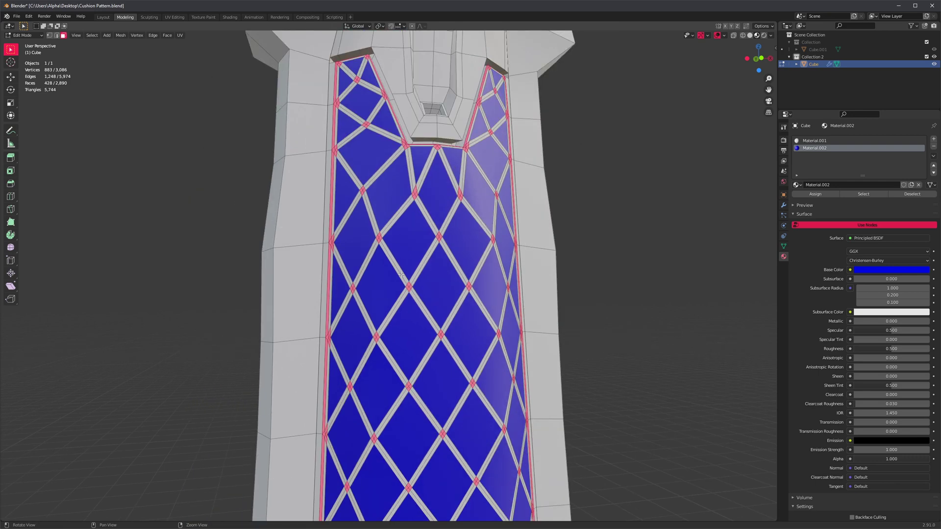
{"action": "middle_click_drag", "start_coordinate": [419, 210], "coordinate": [419, 128]}
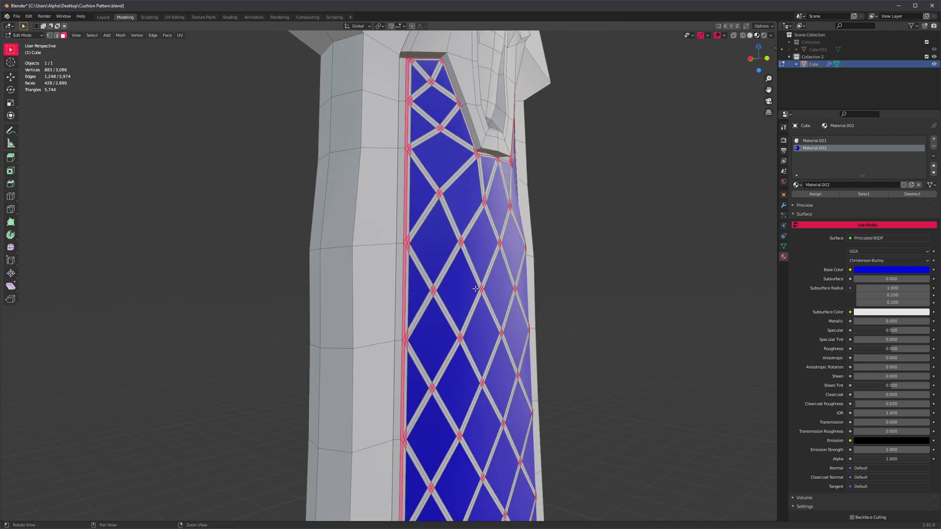
{"action": "mouse_move", "coordinate": [476, 289]}
{"action": "middle_mouse_down"}
{"action": "mouse_move", "coordinate": [457, 294]}
{"action": "mouse_move", "coordinate": [479, 279]}
{"action": "middle_mouse_up"}
{"action": "key", "text": "e"}
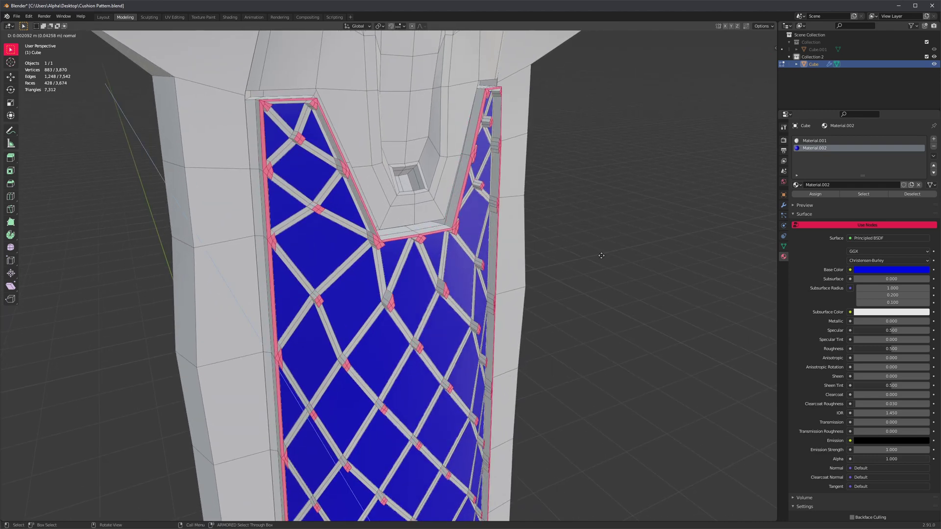
{"action": "right_click", "coordinate": [633, 269]}
{"action": "middle_click_drag", "start_coordinate": [633, 268], "coordinate": [649, 288]}
{"action": "key", "text": "g"}
{"action": "key", "text": "alt+s"}
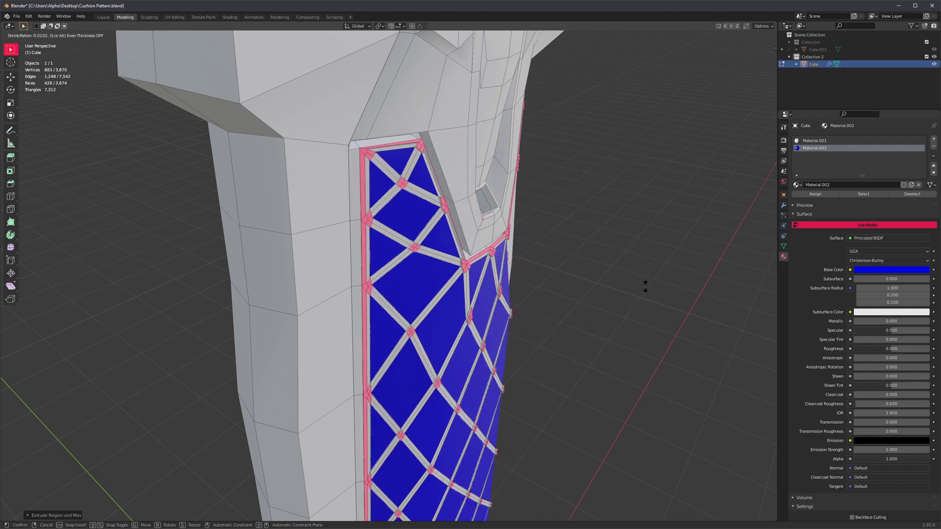
{"action": "left_click", "coordinate": [642, 292]}
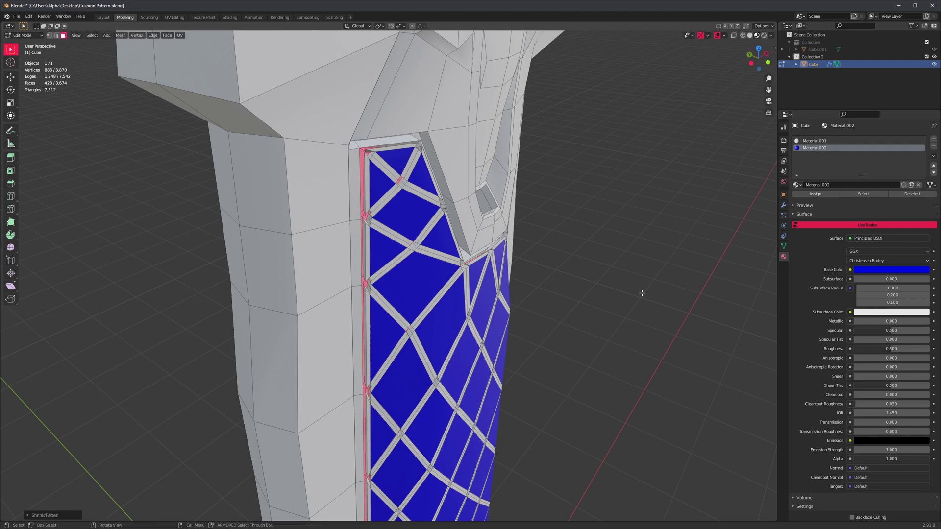
Clear the selection, select the blue-material diamond faces, and raise them outward along their normals with Shrink/Fatten.
{"action": "scroll", "coordinate": [358, 292], "scroll_direction": "up", "scroll_amount": 5}
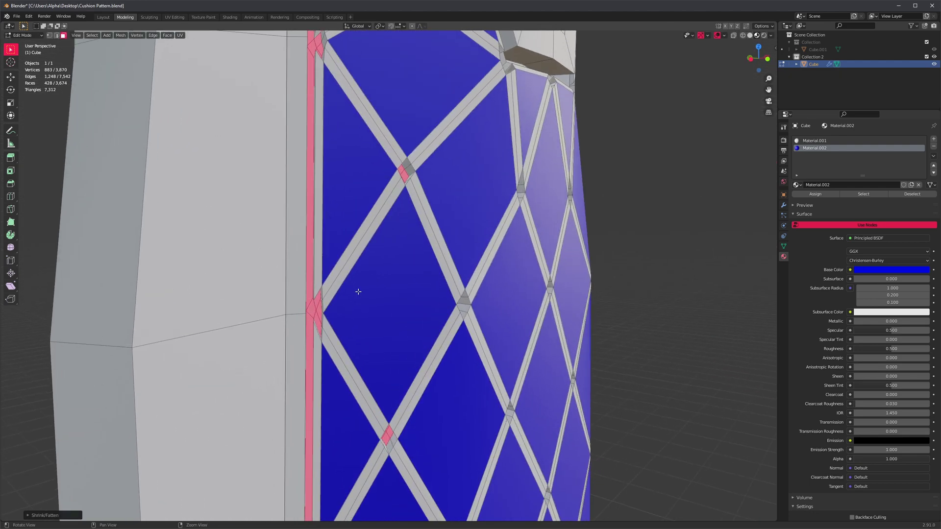
{"action": "left_click_drag", "start_coordinate": [358, 292], "coordinate": [382, 292], "text": "alt"}
{"action": "right_click_drag", "start_coordinate": [382, 291], "coordinate": [609, 265], "text": "alt"}
{"action": "left_click_drag", "start_coordinate": [610, 265], "coordinate": [596, 265], "text": "alt"}
{"action": "key", "text": "alt+a"}
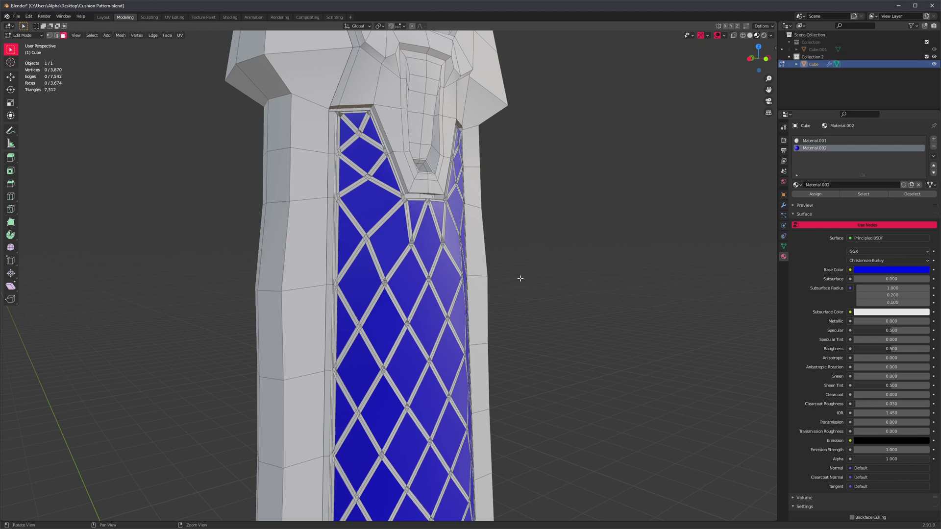
{"action": "middle_click_drag", "start_coordinate": [525, 194], "coordinate": [535, 248], "text": "shift"}
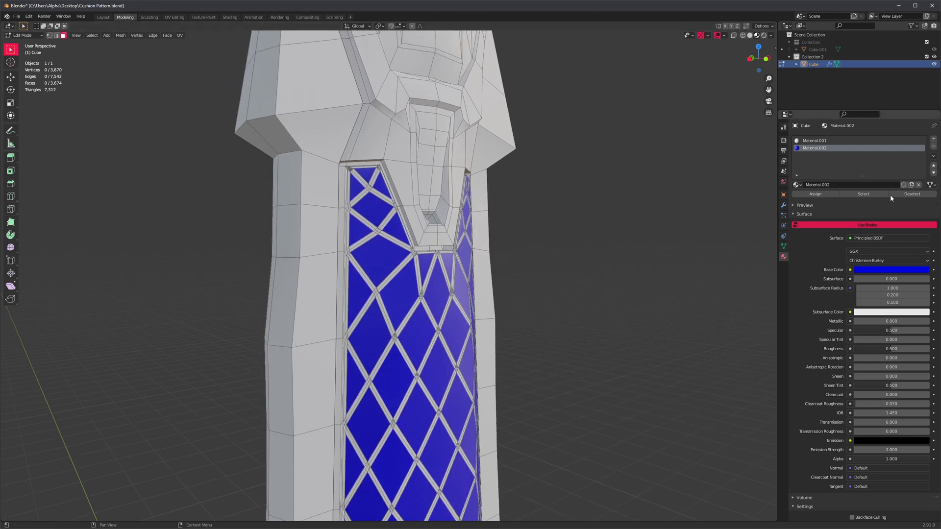
{"action": "left_click", "coordinate": [864, 194]}
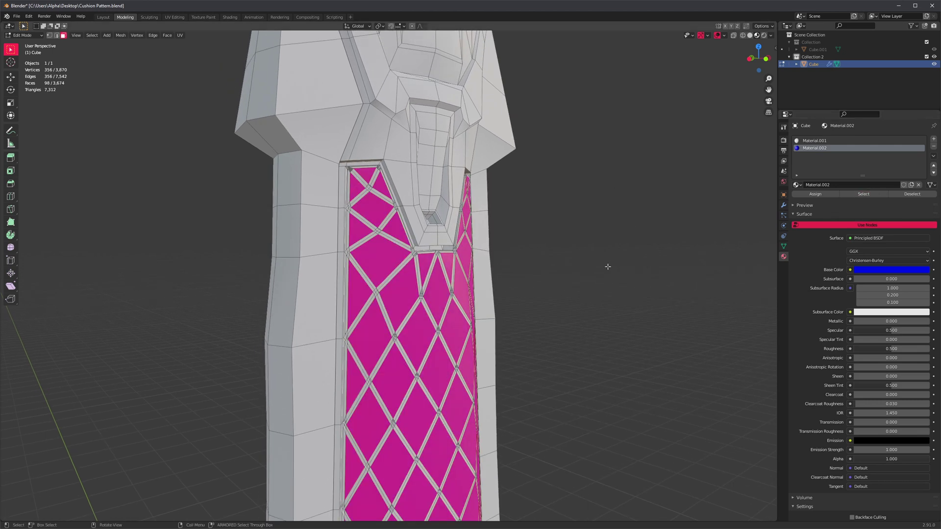
{"action": "scroll", "coordinate": [607, 267], "scroll_direction": "up", "scroll_amount": 1}
{"action": "middle_click_drag", "start_coordinate": [637, 279], "coordinate": [378, 308]}
{"action": "middle_click_drag", "start_coordinate": [457, 313], "coordinate": [570, 319]}
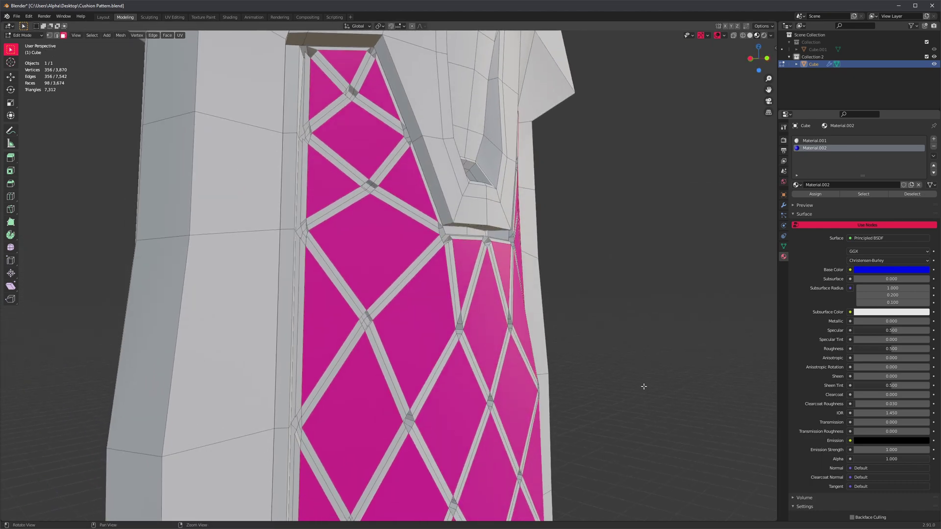
{"action": "key", "text": "alt+s"}
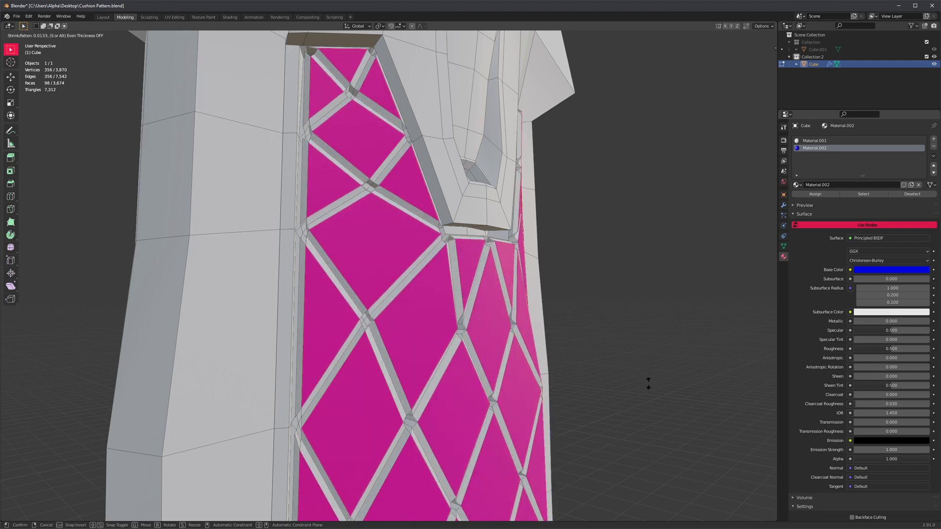
{"action": "left_click", "coordinate": [653, 381]}
Return to Object Mode and switch the viewport to Solid shading to inspect the smoothed cushion surface.
{"action": "scroll", "coordinate": [584, 308], "scroll_direction": "down", "scroll_amount": 6}
{"action": "mouse_move", "coordinate": [567, 300]}
{"action": "middle_mouse_down"}
{"action": "mouse_move", "coordinate": [446, 306]}
{"action": "mouse_move", "coordinate": [564, 293]}
{"action": "middle_mouse_up"}
{"action": "key", "text": "Tab"}
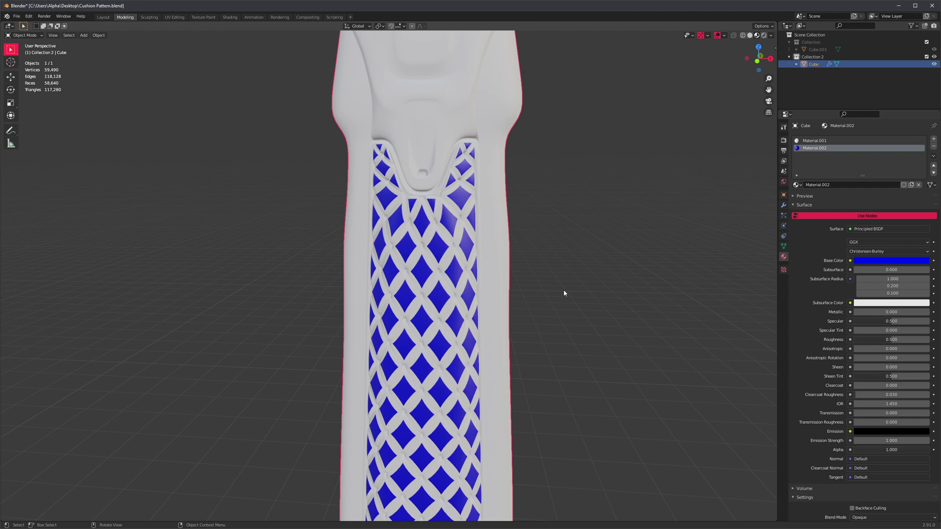
{"action": "key", "text": "z"}
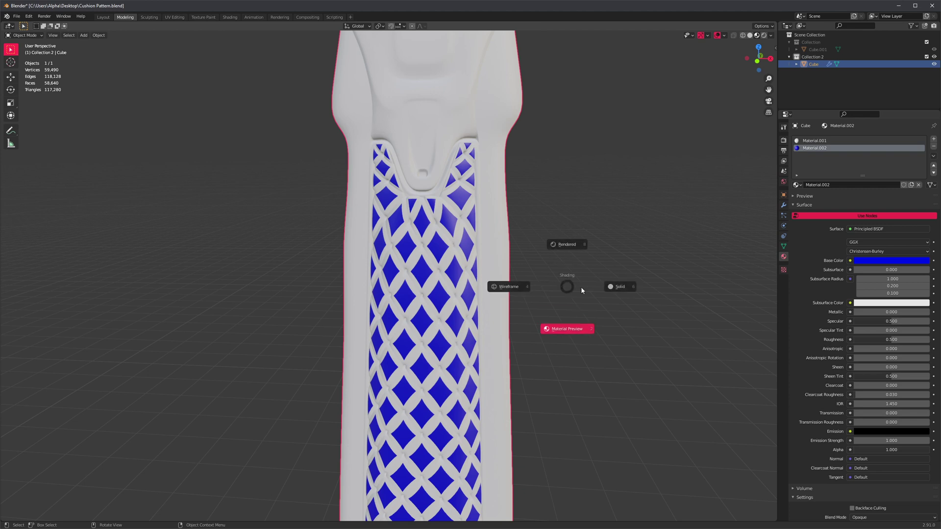
{"action": "left_click", "coordinate": [581, 287]}
{"action": "middle_click_drag", "start_coordinate": [526, 287], "coordinate": [433, 314]}
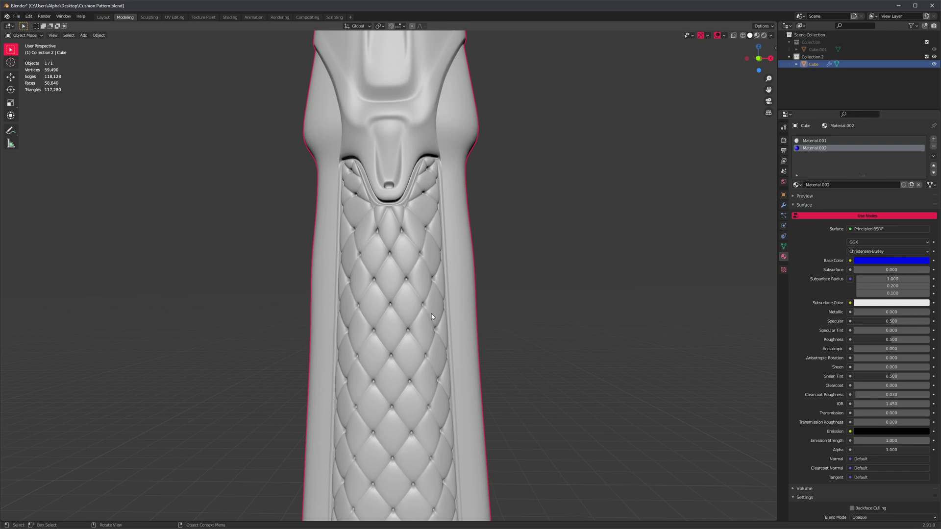
{"action": "scroll", "coordinate": [431, 313], "scroll_direction": "up", "scroll_amount": 5}
{"action": "scroll", "coordinate": [449, 301], "scroll_direction": "up", "scroll_amount": 2}
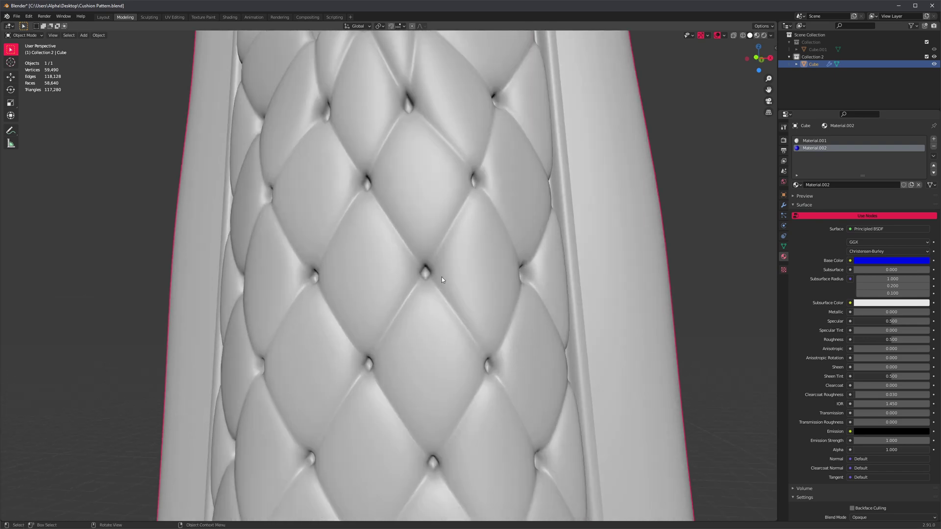
{"action": "scroll", "coordinate": [432, 272], "scroll_direction": "down", "scroll_amount": 5}
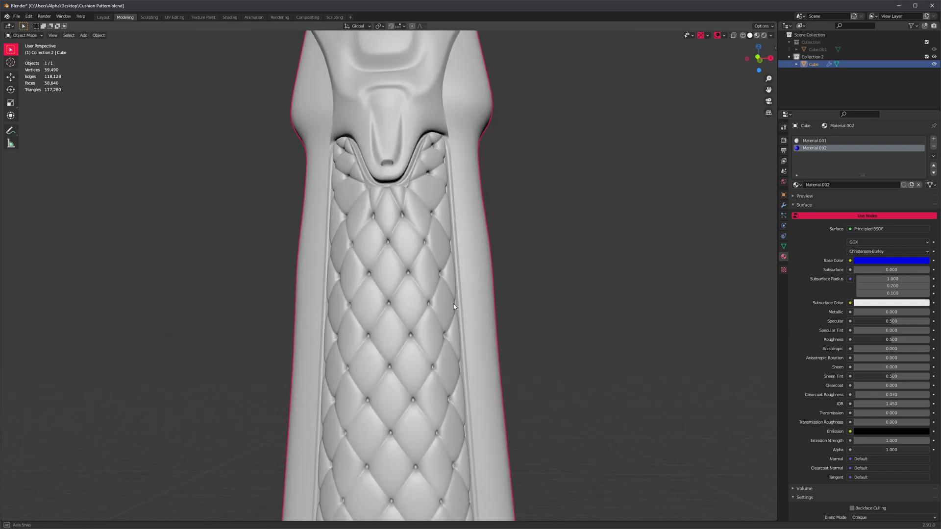
{"action": "mouse_move", "coordinate": [433, 255]}
{"action": "middle_mouse_down"}
{"action": "mouse_move", "coordinate": [431, 295]}
{"action": "mouse_move", "coordinate": [463, 329]}
{"action": "mouse_move", "coordinate": [419, 326]}
{"action": "mouse_move", "coordinate": [469, 300]}
{"action": "mouse_move", "coordinate": [416, 260]}
{"action": "mouse_move", "coordinate": [441, 272]}
{"action": "middle_mouse_up"}
{"action": "scroll", "coordinate": [470, 301], "scroll_direction": "up", "scroll_amount": 2}
Enter Edit Mode on the model and toggle on the smoothed ARMORED Maya SubD display to view the cushion mesh.
{"action": "key", "text": "Tab"}
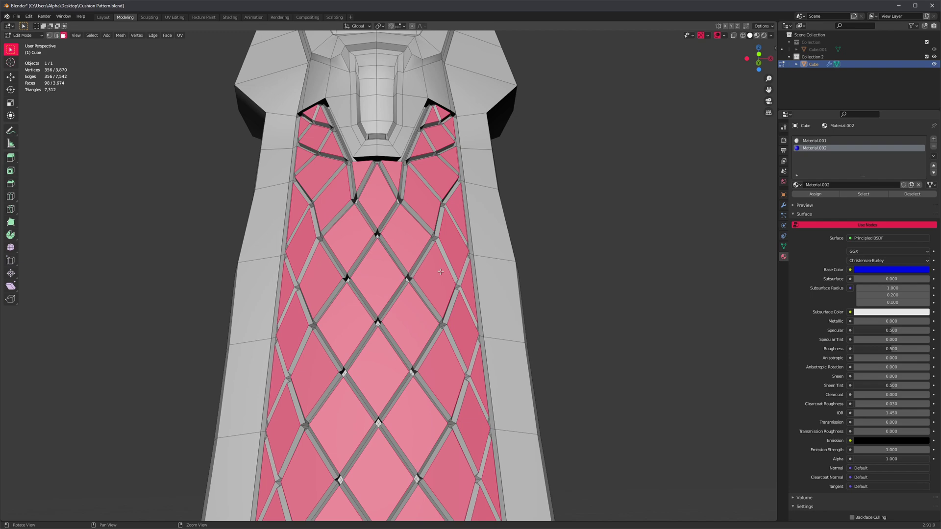
{"action": "key", "text": "3"}
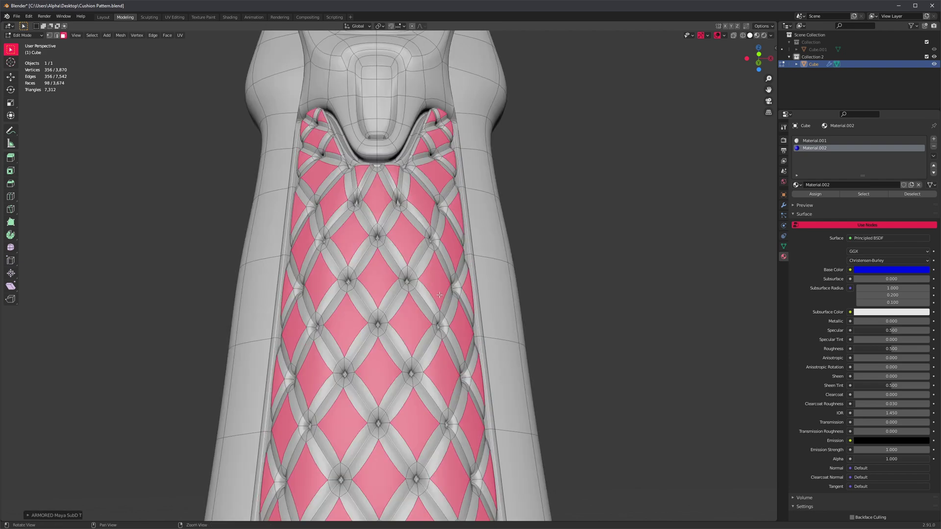
{"action": "left_click_drag", "start_coordinate": [440, 275], "coordinate": [495, 289], "text": "alt"}
{"action": "right_click_drag", "start_coordinate": [495, 289], "coordinate": [579, 357], "text": "alt"}
{"action": "left_click_drag", "start_coordinate": [579, 357], "coordinate": [581, 344], "text": "alt"}
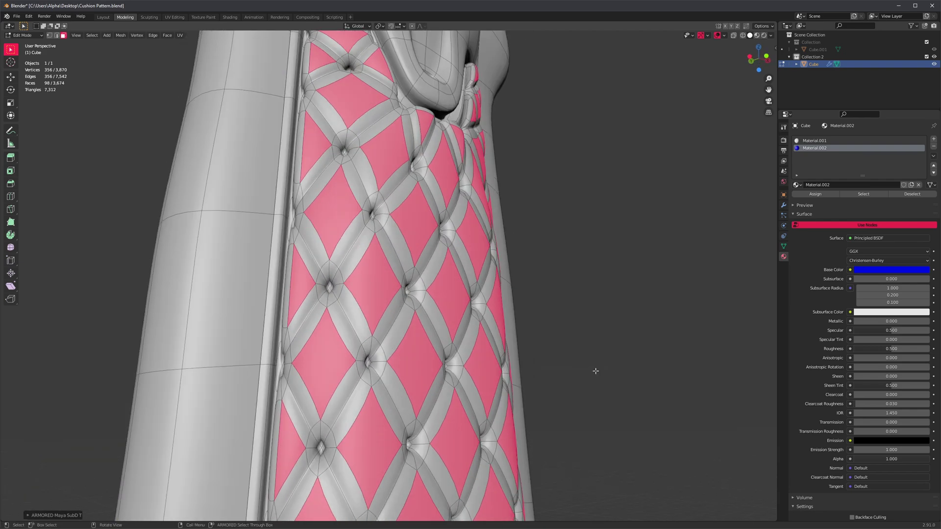
Raise the selected diamond faces further outward along their normals with Shrink/Fatten, and hide the viewport overlays to check the cushion shape.
{"action": "key", "text": "alt+s"}
{"action": "left_click", "coordinate": [609, 366]}
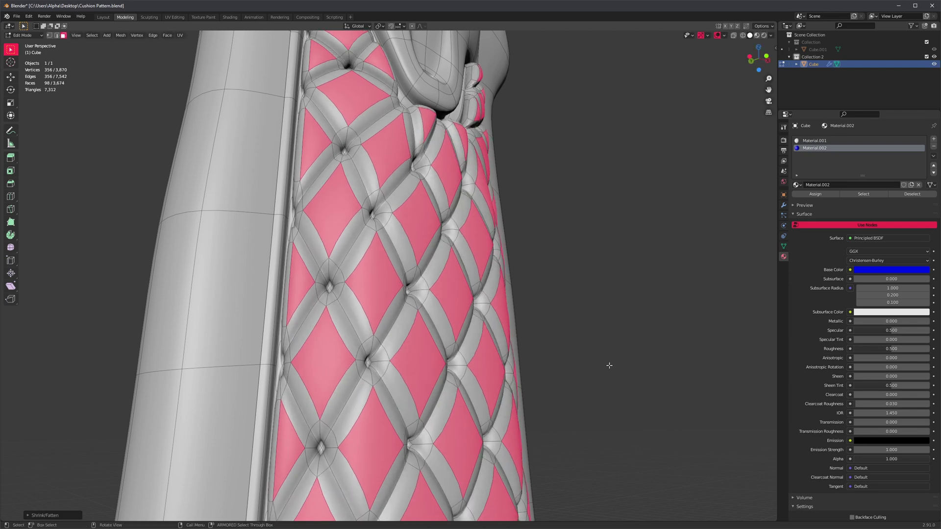
{"action": "left_click_drag", "start_coordinate": [609, 365], "coordinate": [596, 330], "text": "alt"}
{"action": "key", "text": "alt+shift+z"}
{"action": "left_click_drag", "start_coordinate": [567, 363], "coordinate": [598, 380], "text": "alt"}
{"action": "right_click_drag", "start_coordinate": [599, 381], "coordinate": [507, 378], "text": "alt"}
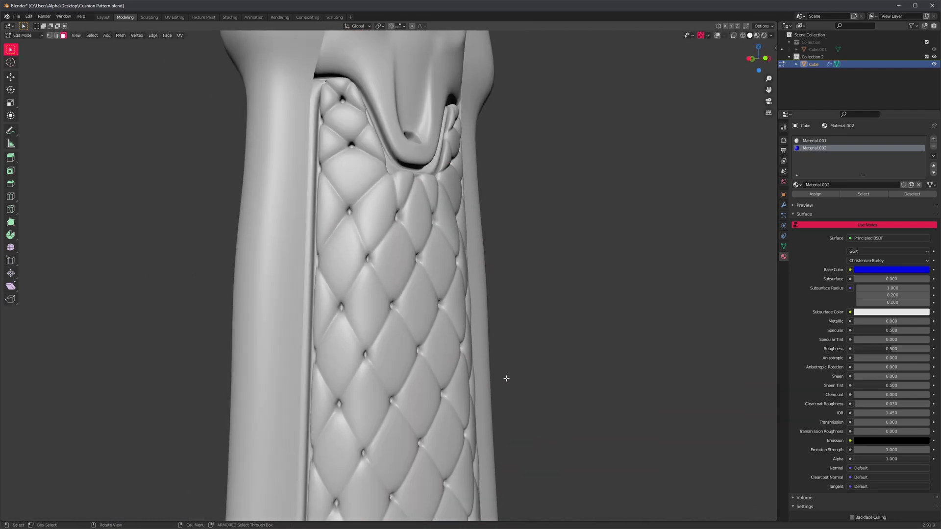
Fine-tune the puffiness of the diamond faces with another Shrink/Fatten while the overlays are hidden.
{"action": "left_click_drag", "start_coordinate": [506, 379], "coordinate": [499, 379], "text": "alt"}
{"action": "key", "text": "alt+s"}
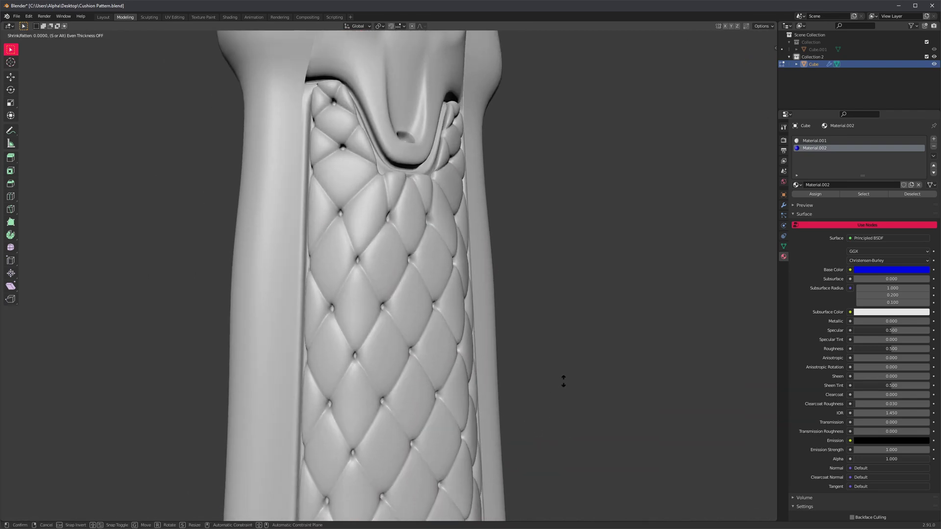
{"action": "left_click", "coordinate": [572, 378]}
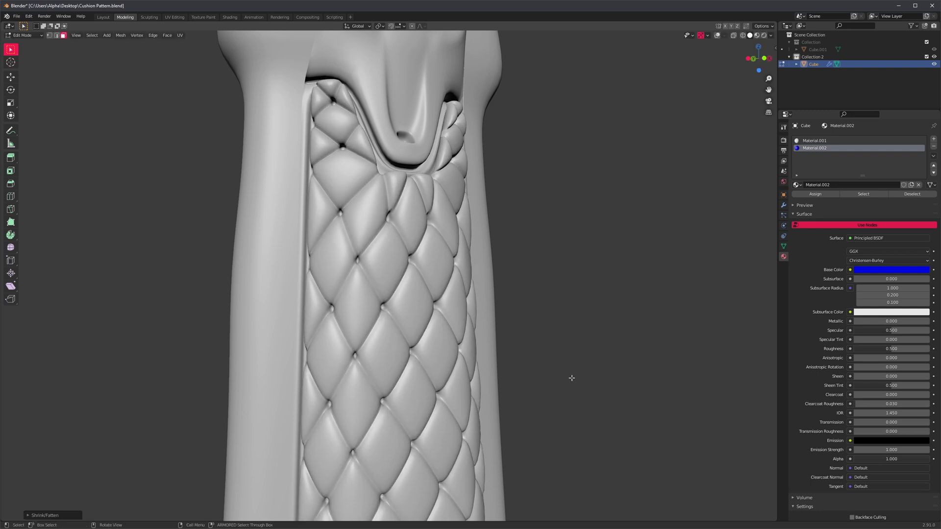
Show the overlays, set the pivot point to Individual Origins, and scale the selected diamond faces up slightly.
{"action": "middle_click_drag", "start_coordinate": [572, 375], "coordinate": [546, 366]}
{"action": "key", "text": "shift+alt+z"}
{"action": "middle_click_drag", "start_coordinate": [531, 325], "coordinate": [532, 311]}
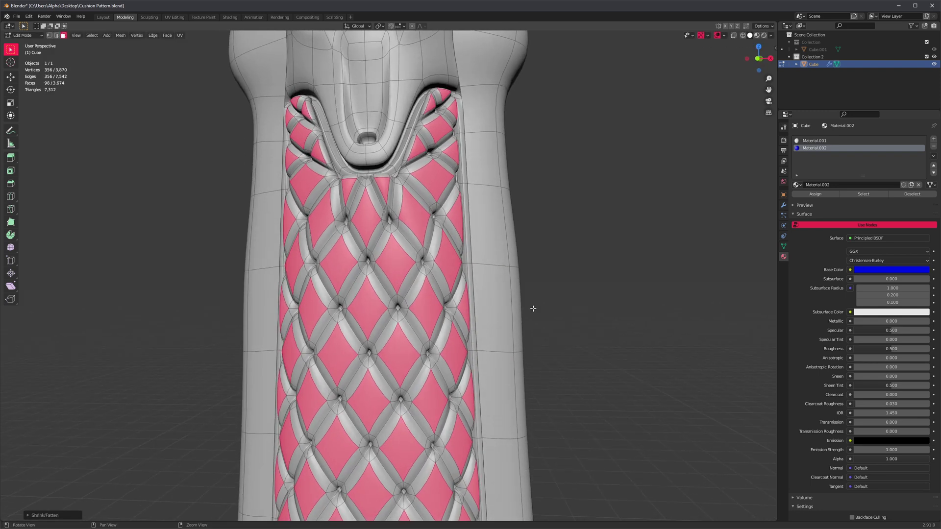
{"action": "key", "text": "period"}
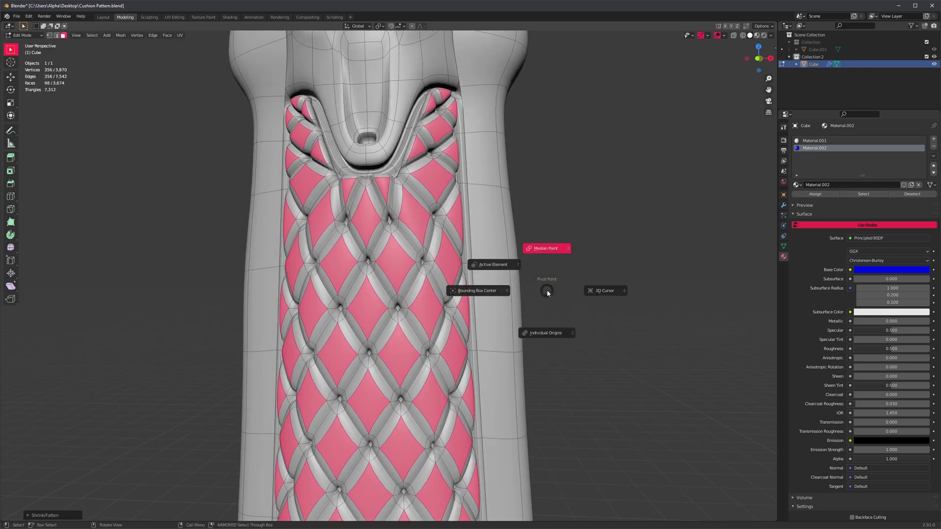
{"action": "left_click", "coordinate": [550, 333]}
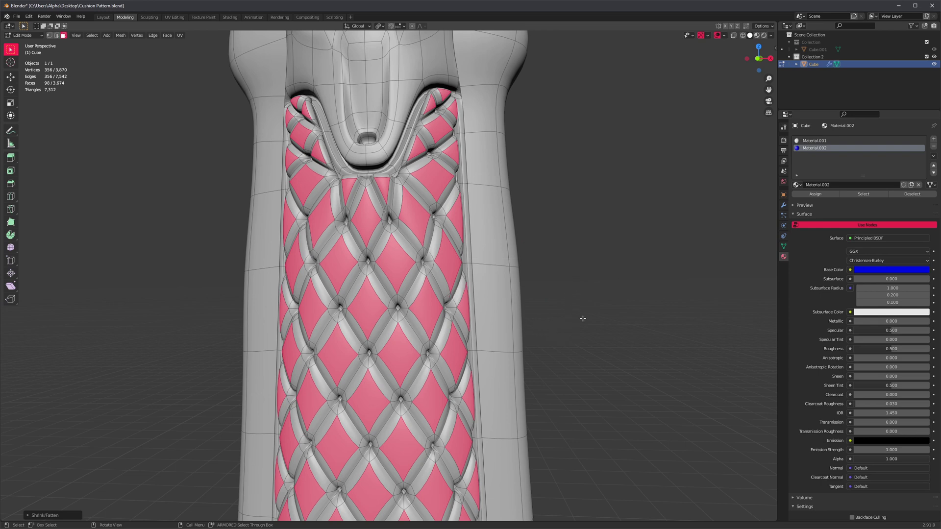
{"action": "key", "text": "s"}
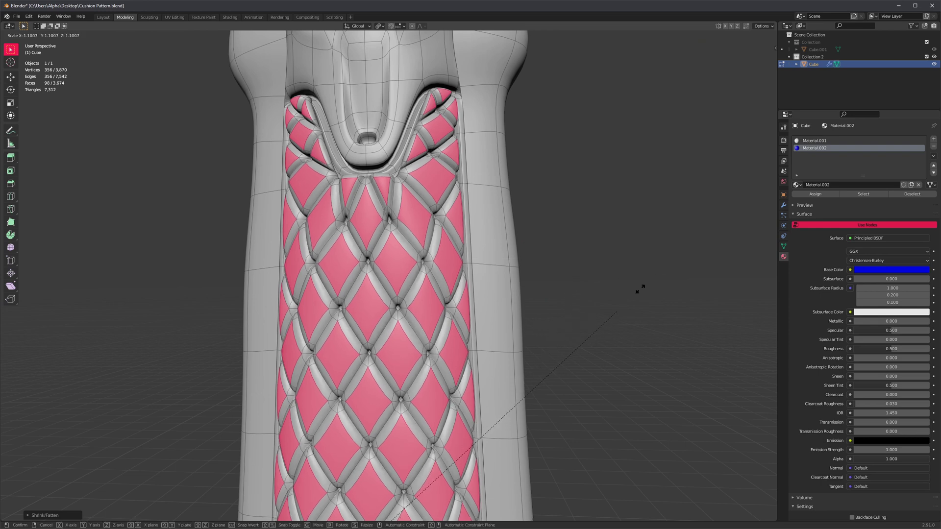
{"action": "left_click", "coordinate": [617, 286]}
Hide the overlays and scale the diamond faces down around their individual origins to about 0.88.
{"action": "key", "text": "alt+shift+z"}
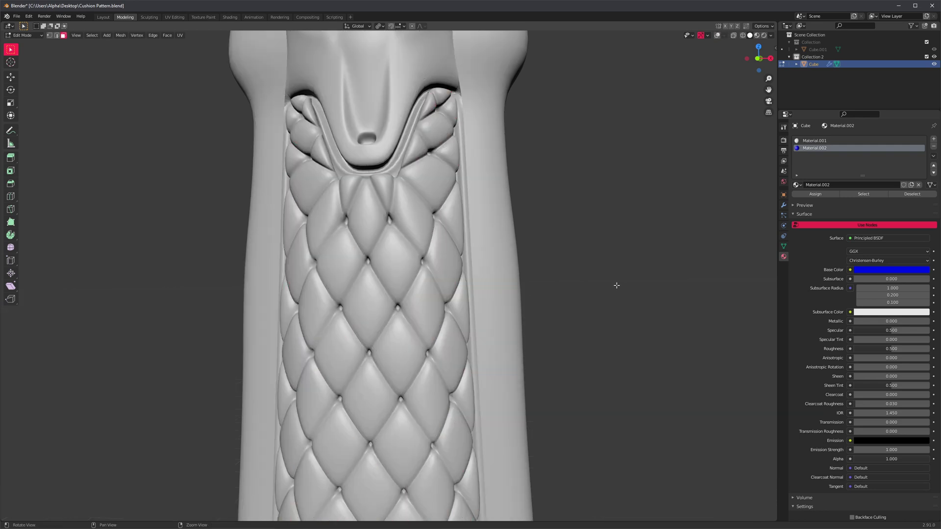
{"action": "key", "text": "s"}
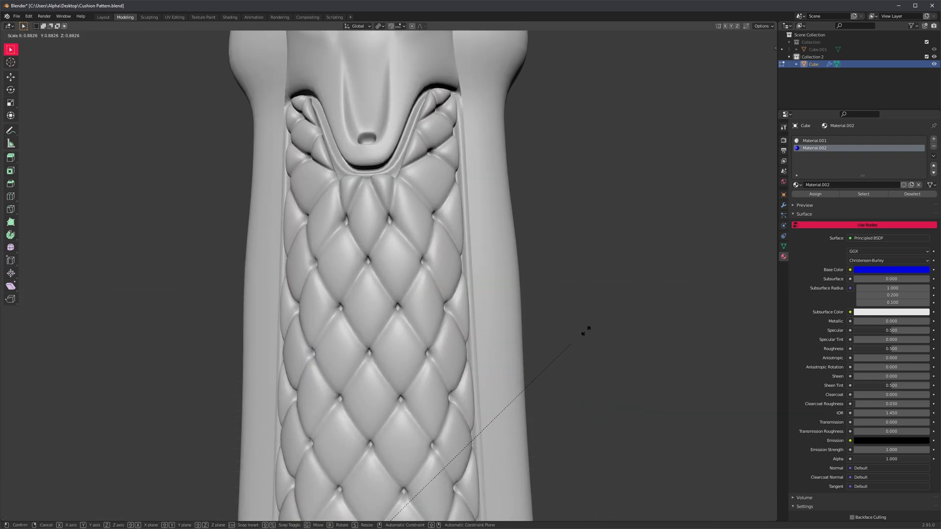
{"action": "left_click", "coordinate": [587, 334]}
{"action": "scroll", "coordinate": [583, 328], "scroll_direction": "down", "scroll_amount": 5}
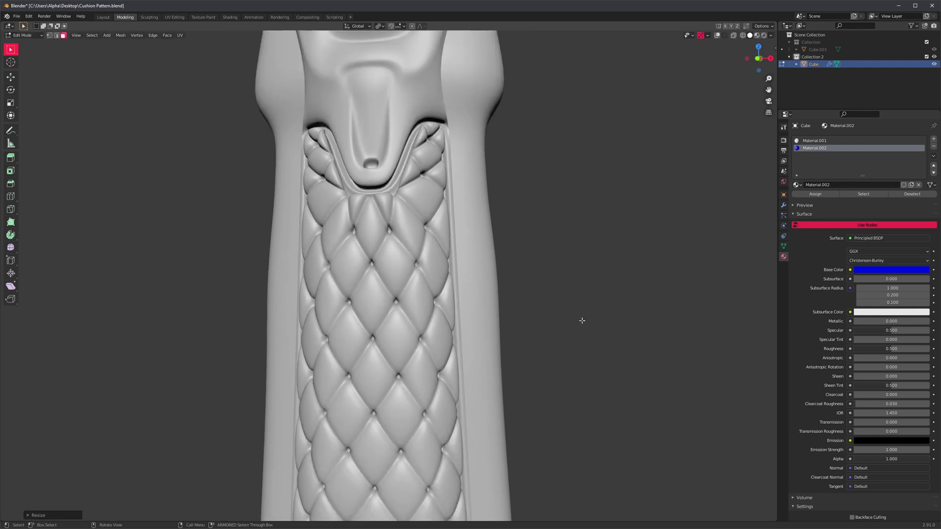
{"action": "middle_click_drag", "start_coordinate": [549, 363], "coordinate": [523, 316], "text": "shift"}
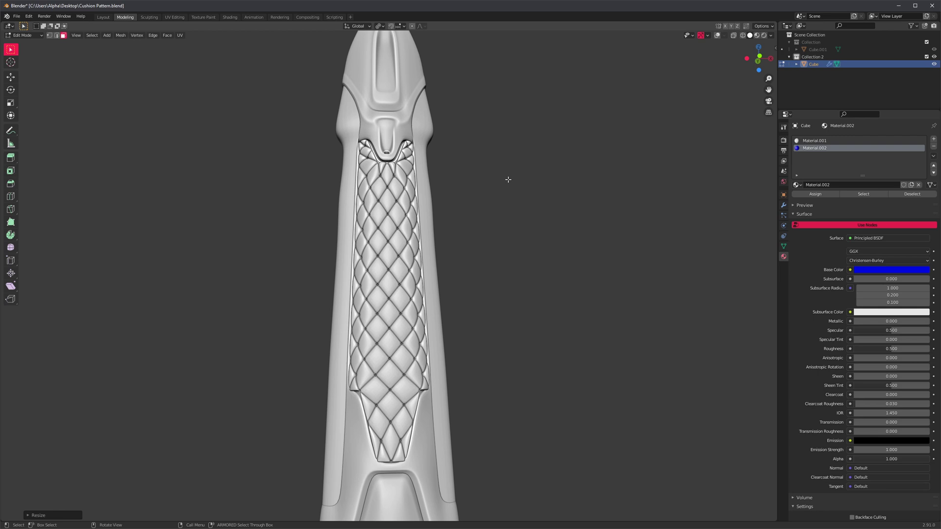
{"action": "scroll", "coordinate": [494, 291], "scroll_direction": "up", "scroll_amount": 1}
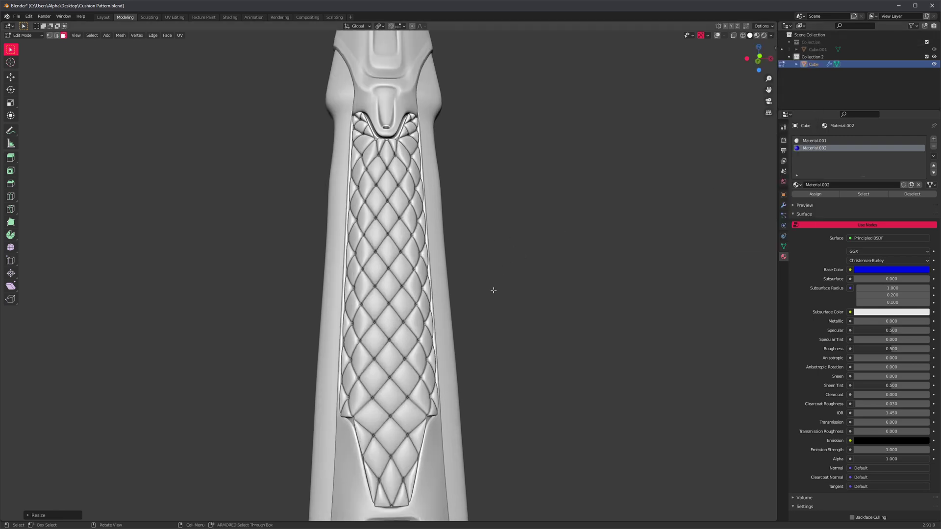
Undo and redo the last scaling to compare the cushion surface with and without it.
{"action": "key", "text": "ctrl+z"}
{"action": "key", "text": "ctrl+shift+z"}
{"action": "scroll", "coordinate": [494, 290], "scroll_direction": "up", "scroll_amount": 4}
{"action": "middle_click_drag", "start_coordinate": [493, 290], "coordinate": [462, 246]}
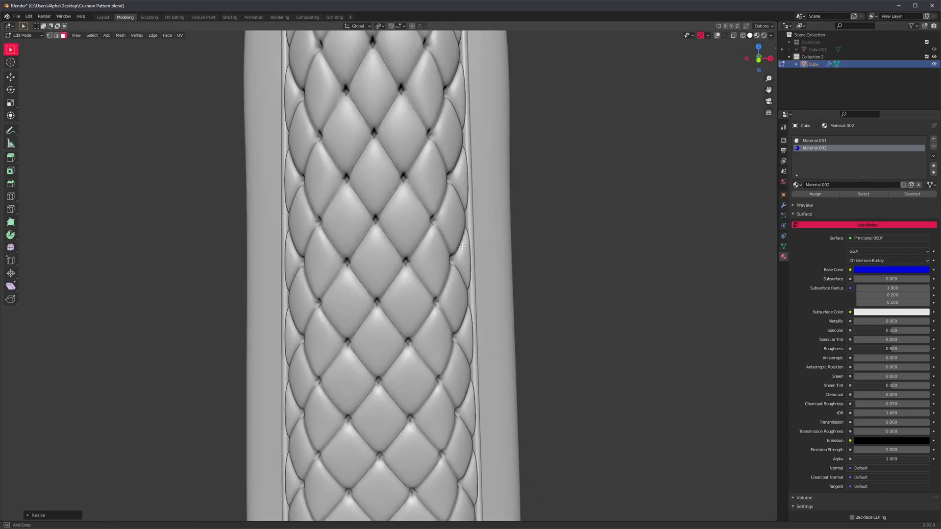
{"action": "scroll", "coordinate": [444, 250], "scroll_direction": "down", "scroll_amount": 6}
{"action": "scroll", "coordinate": [452, 274], "scroll_direction": "up", "scroll_amount": 2}
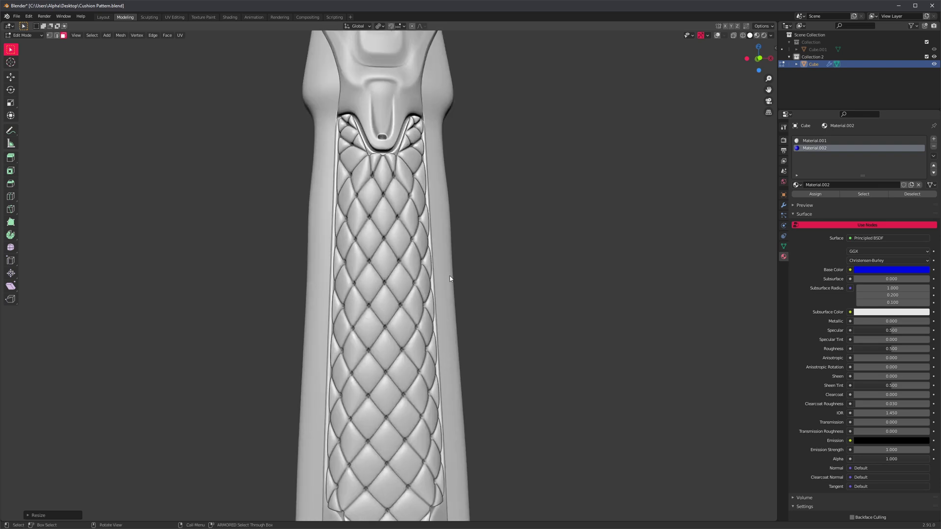
Show the overlays, return to Object Mode, and raise the model's subdivision by one level.
{"action": "key", "text": "shift+alt+z"}
{"action": "key", "text": "Tab"}
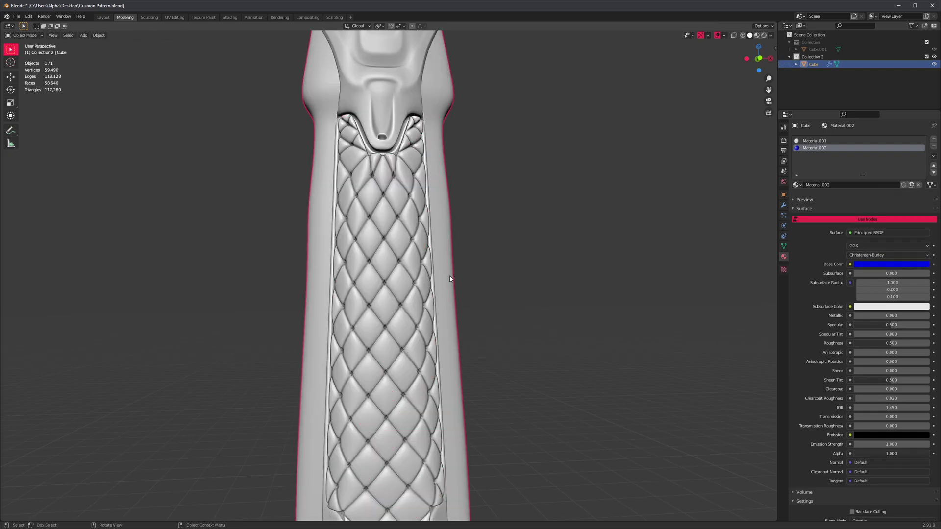
{"action": "key", "text": "Page_Up"}
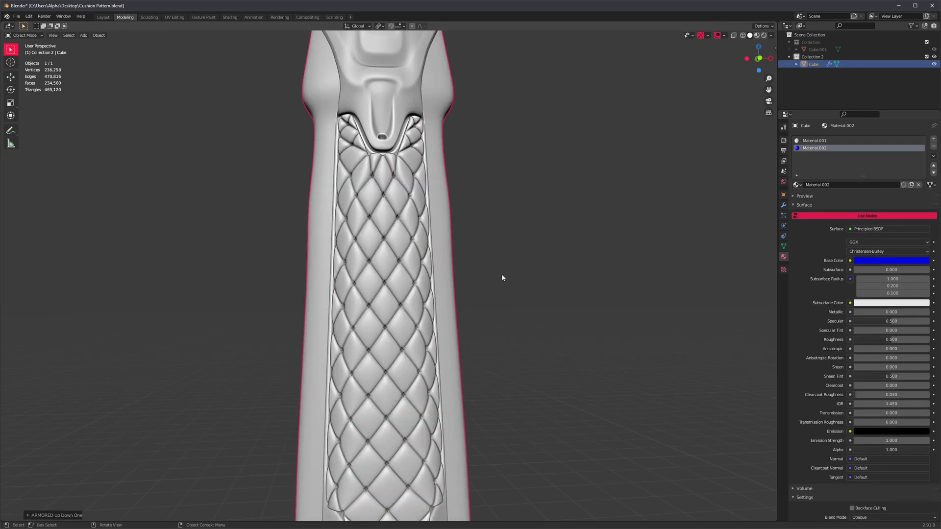
Deselect the model and examine the quilted diamond pattern up close at the pinched intersections and across the whole panel.
{"action": "scroll", "coordinate": [575, 267], "scroll_direction": "up", "scroll_amount": 4}
{"action": "middle_click_drag", "start_coordinate": [517, 260], "coordinate": [574, 259]}
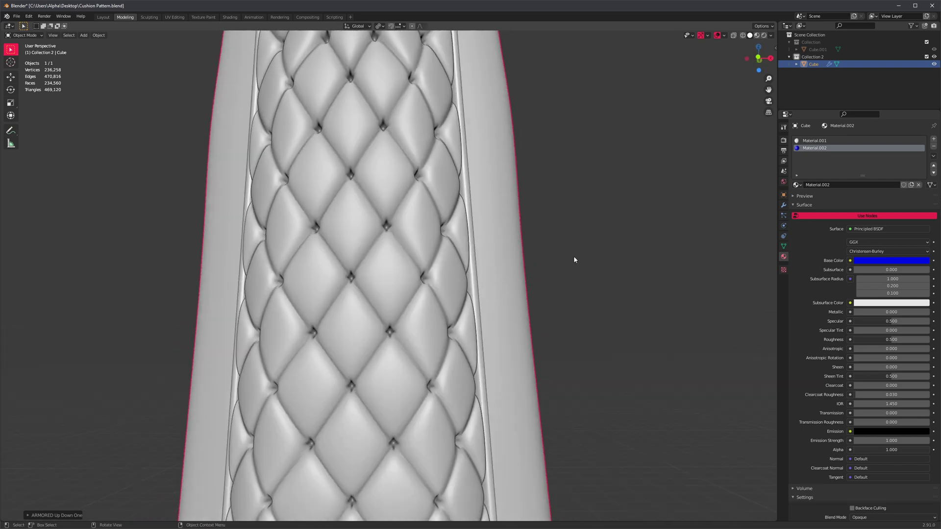
{"action": "scroll", "coordinate": [552, 265], "scroll_direction": "down", "scroll_amount": 5}
{"action": "left_click", "coordinate": [465, 281]}
{"action": "scroll", "coordinate": [383, 295], "scroll_direction": "up", "scroll_amount": 7}
{"action": "middle_click_drag", "start_coordinate": [388, 358], "coordinate": [332, 355]}
{"action": "scroll", "coordinate": [340, 339], "scroll_direction": "up", "scroll_amount": 3}
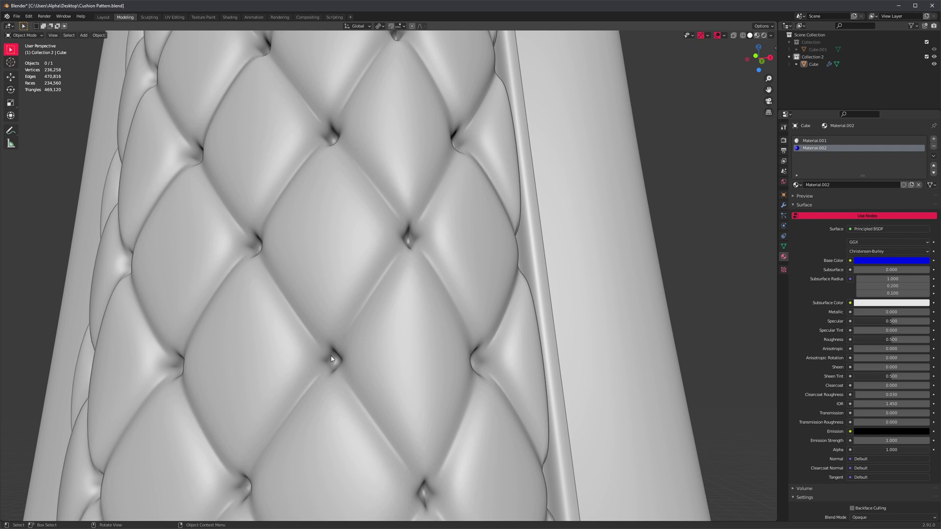
{"action": "scroll", "coordinate": [342, 359], "scroll_direction": "down", "scroll_amount": 10}
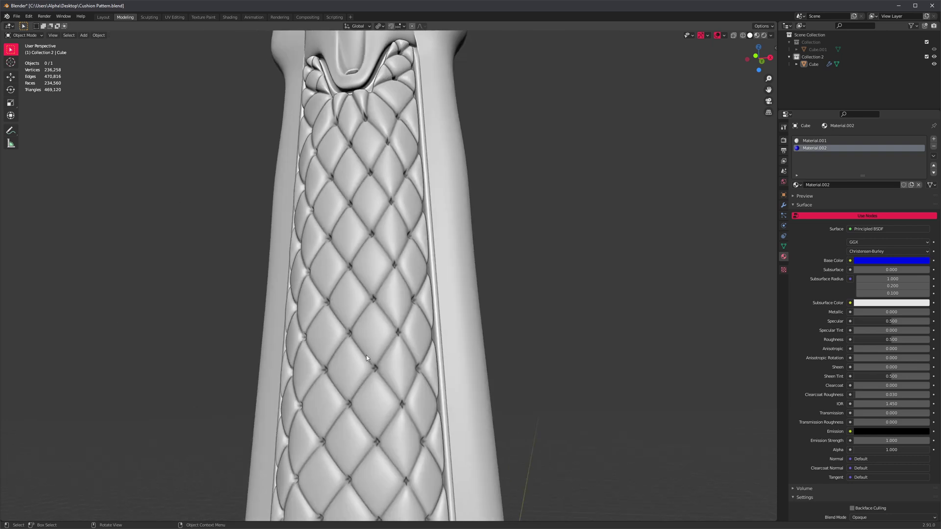
{"action": "scroll", "coordinate": [485, 332], "scroll_direction": "up", "scroll_amount": 1}
{"action": "scroll", "coordinate": [484, 309], "scroll_direction": "up", "scroll_amount": 4}
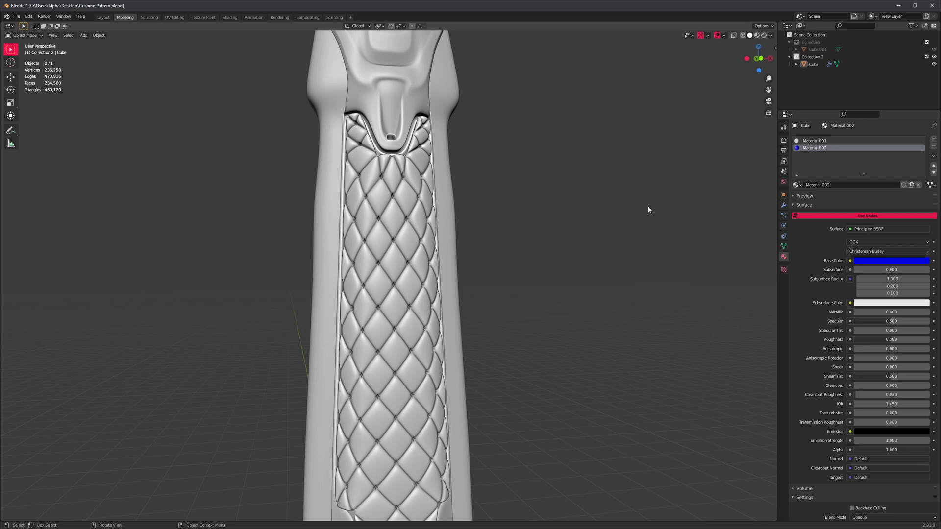
{"action": "scroll", "coordinate": [529, 281], "scroll_direction": "down", "scroll_amount": 5}
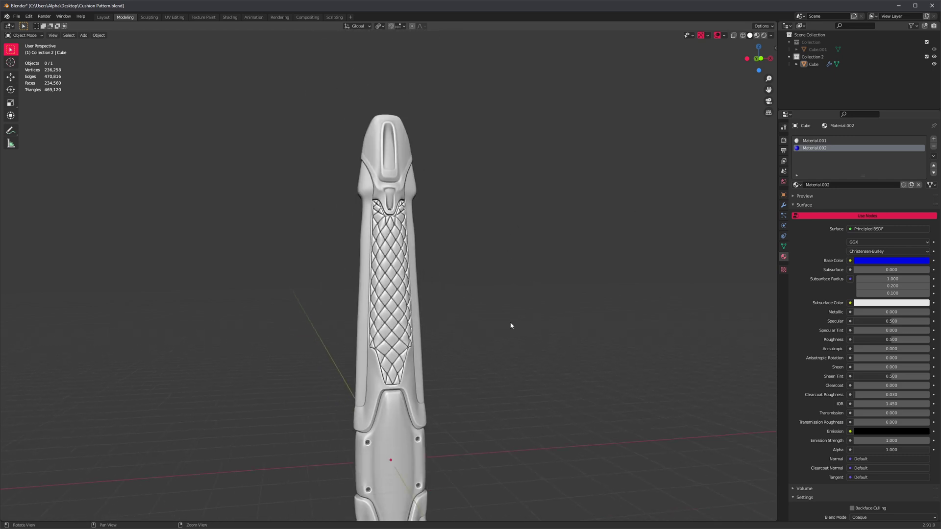
{"action": "middle_click_drag", "start_coordinate": [510, 323], "coordinate": [507, 325]}
{"action": "scroll", "coordinate": [472, 302], "scroll_direction": "up", "scroll_amount": 2}
{"action": "scroll", "coordinate": [493, 309], "scroll_direction": "up", "scroll_amount": 1}
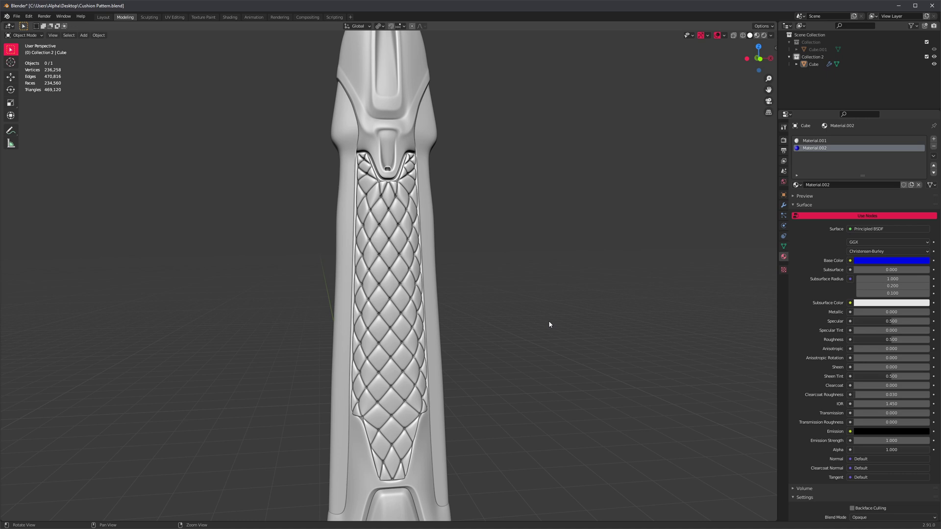
{"action": "middle_click_drag", "start_coordinate": [549, 324], "coordinate": [539, 339]}
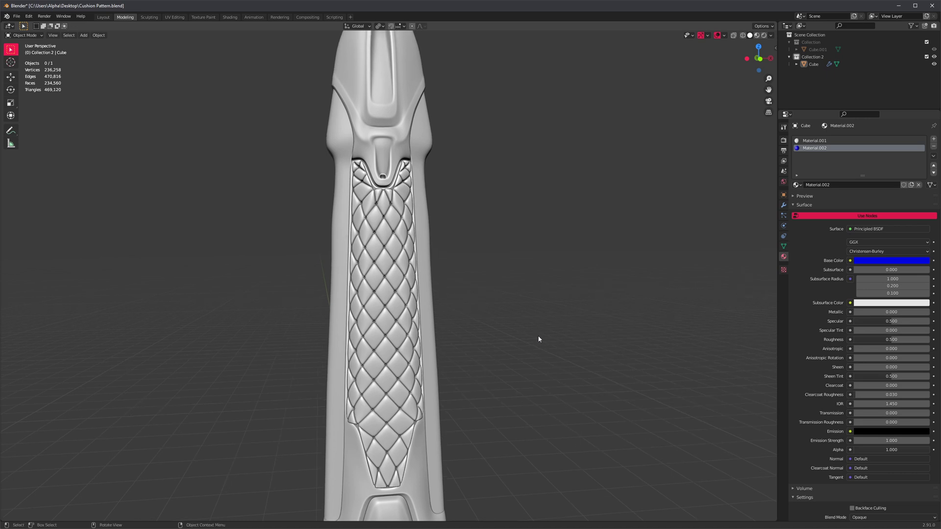